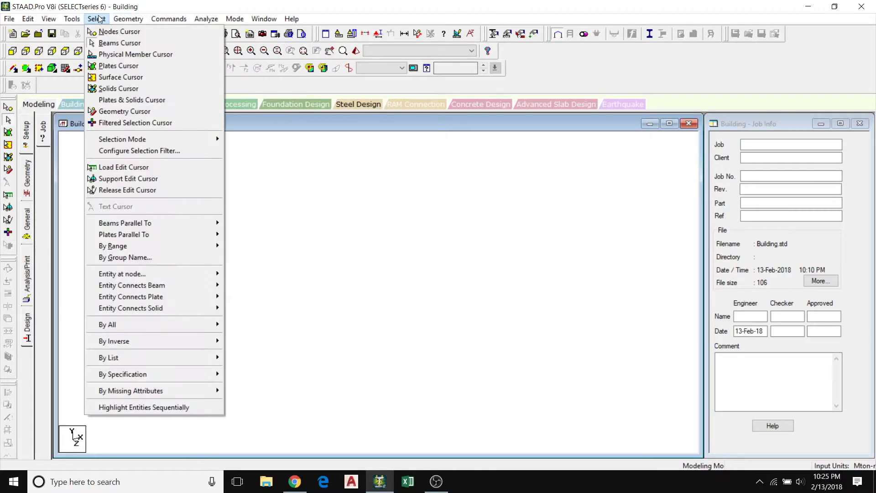
Enter node 1 at (0,0,0) in the Nodes coordinates table.
left_click(134, 32)
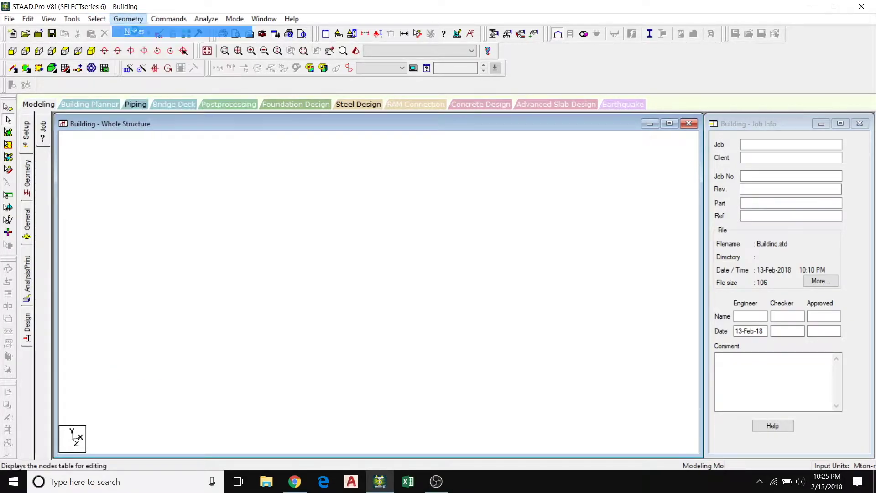
left_click(224, 258)
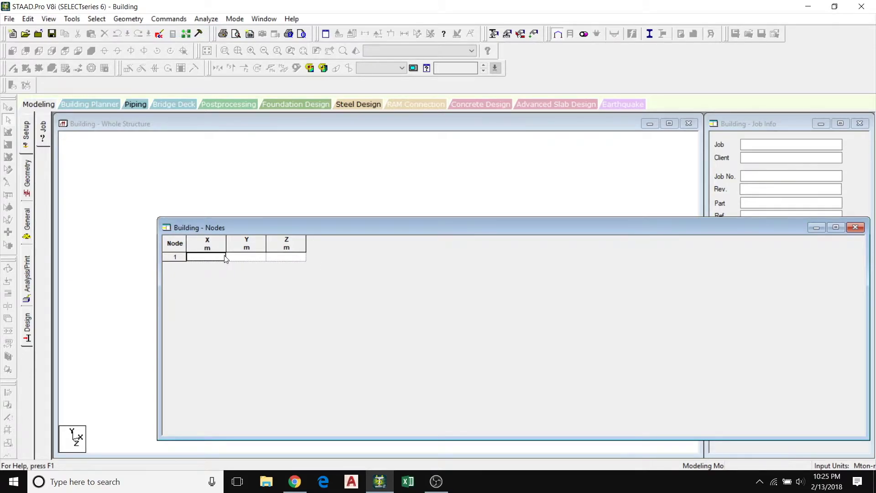
type("0")
key("Tab")
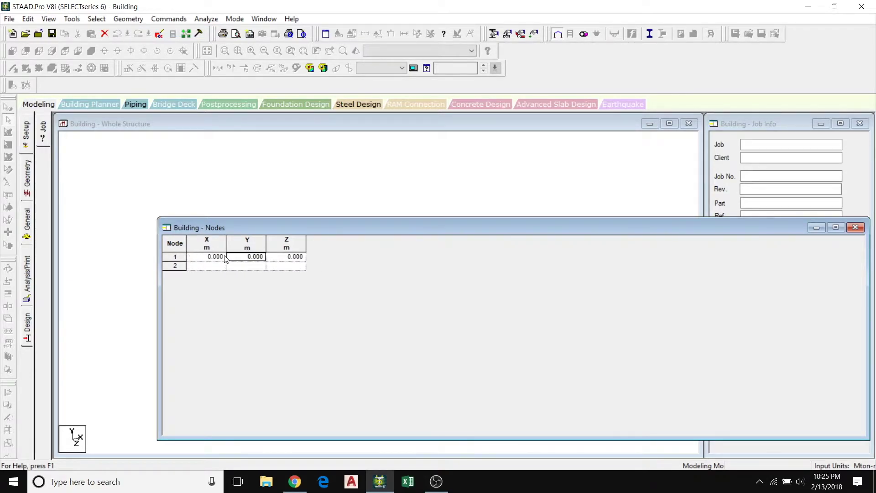
key("Tab")
key("Tab")
type("0")
key("Tab")
key("Tab")
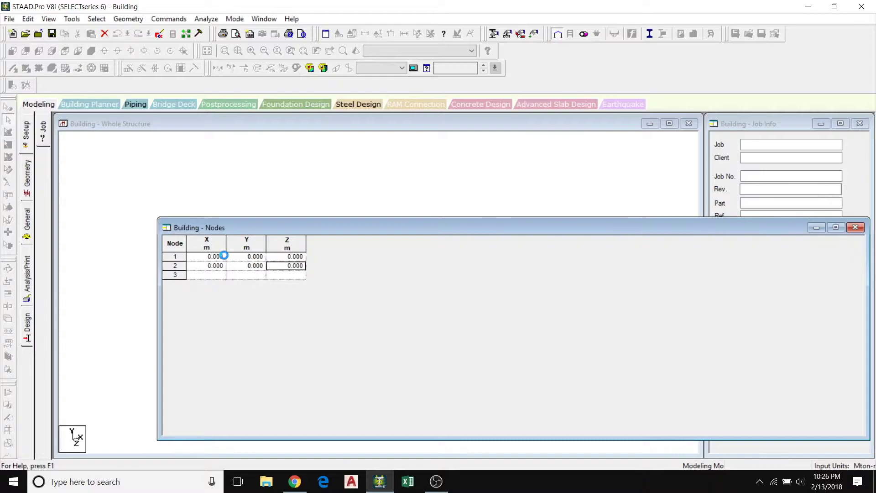
Add node 2 at Z = 2 m and node 3 at Z = 4 m, then close the table.
type("2")
key("Tab")
type("0")
key("Tab")
key("Tab")
type("4")
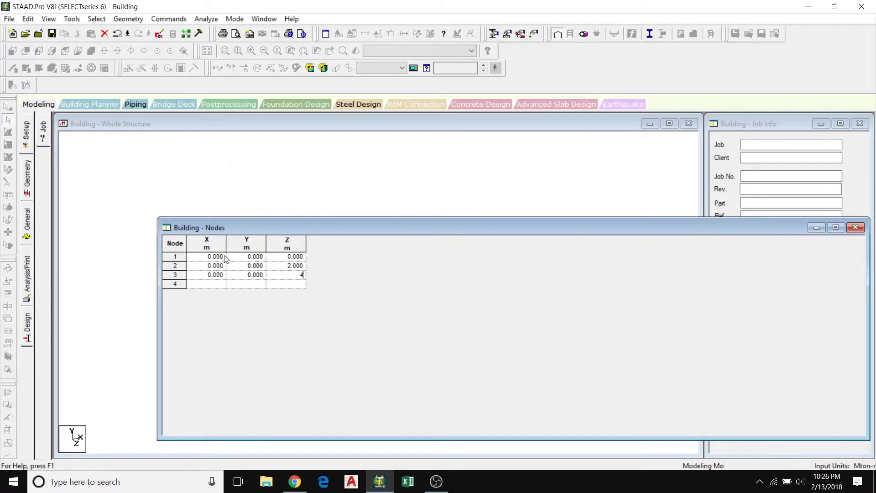
key("Tab")
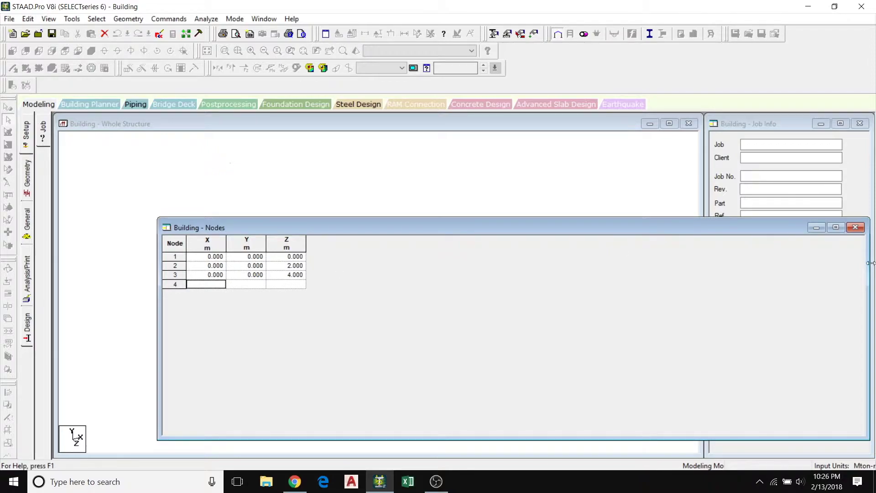
left_click(855, 227)
right_click(394, 270)
Turn on Node Points in the Structure Diagrams Labels settings.
left_click(417, 221)
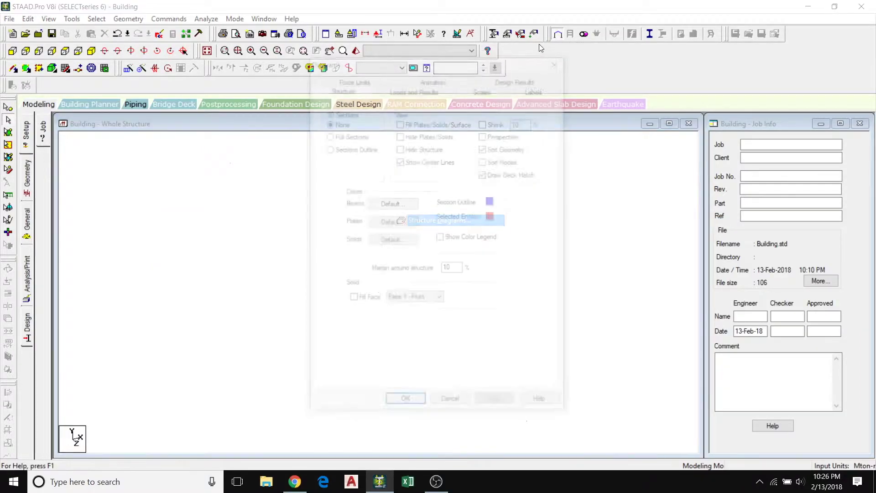
left_click(537, 88)
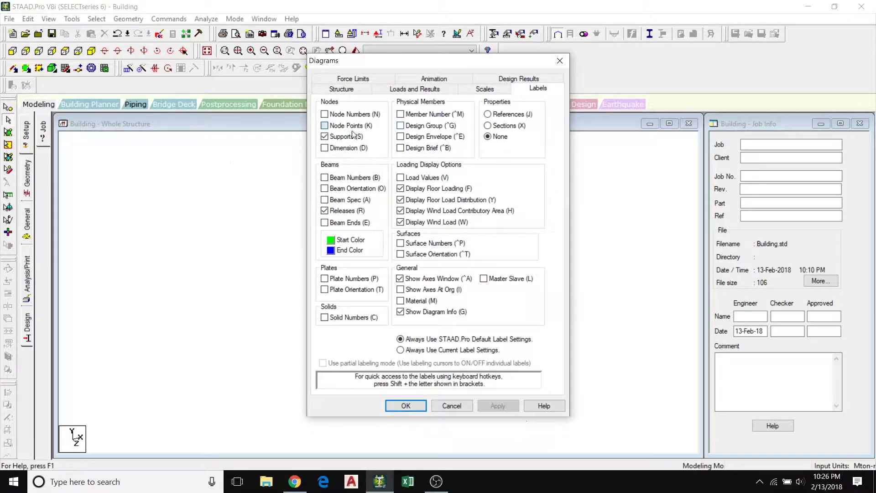
left_click(352, 129)
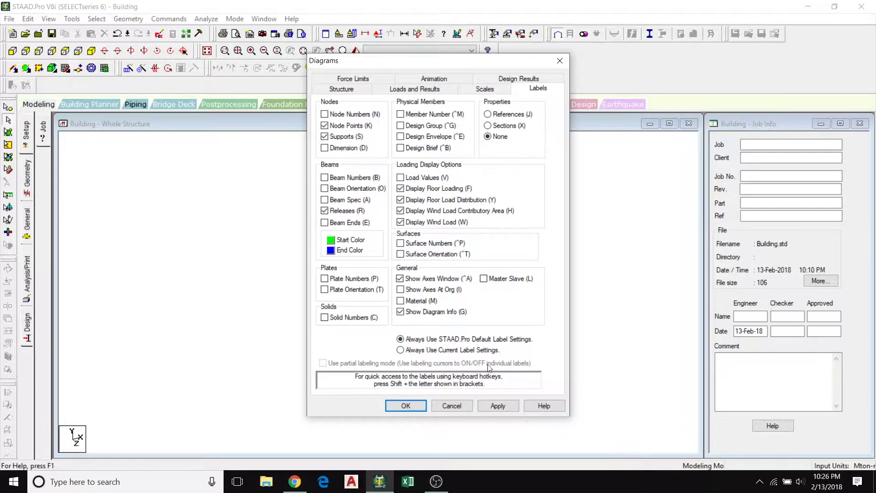
left_click(497, 405)
left_click(405, 406)
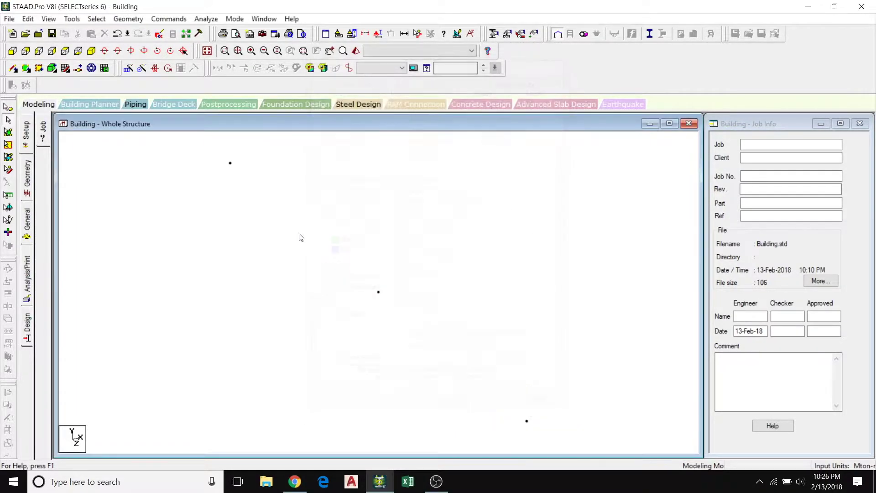
View the plan from +Y and box-select all three nodes.
left_click(67, 51)
left_click(10, 109)
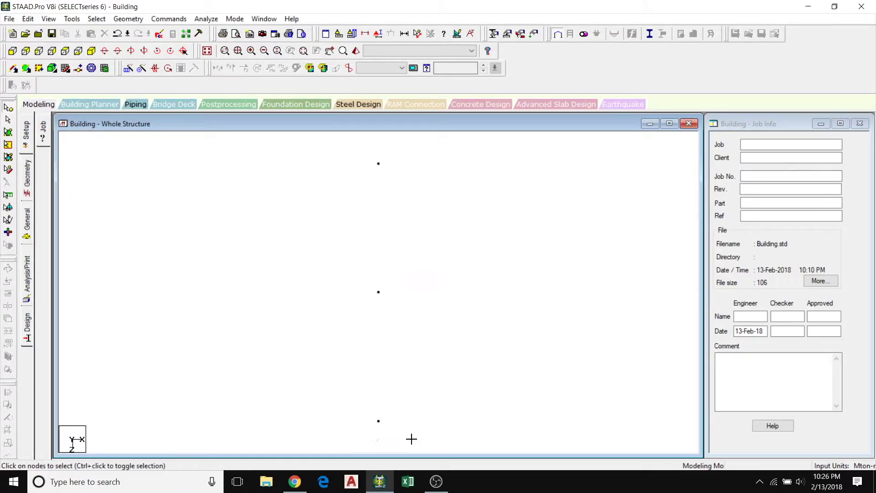
left_click_drag(367, 147, 411, 440)
Translationally repeat the nodes 3 steps along X at 4 m spacing, then view isometrically.
left_click(127, 69)
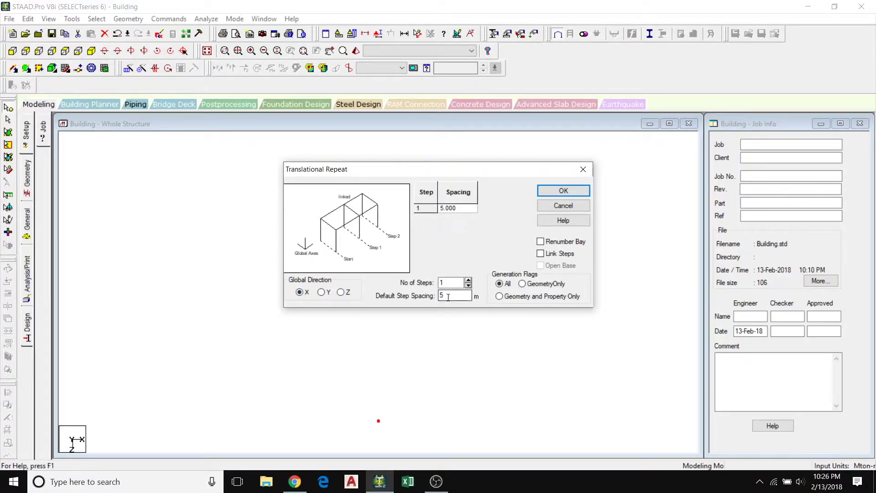
left_click_drag(445, 296, 437, 296)
type("4")
left_click_drag(441, 281, 436, 282)
type("3")
key("Tab")
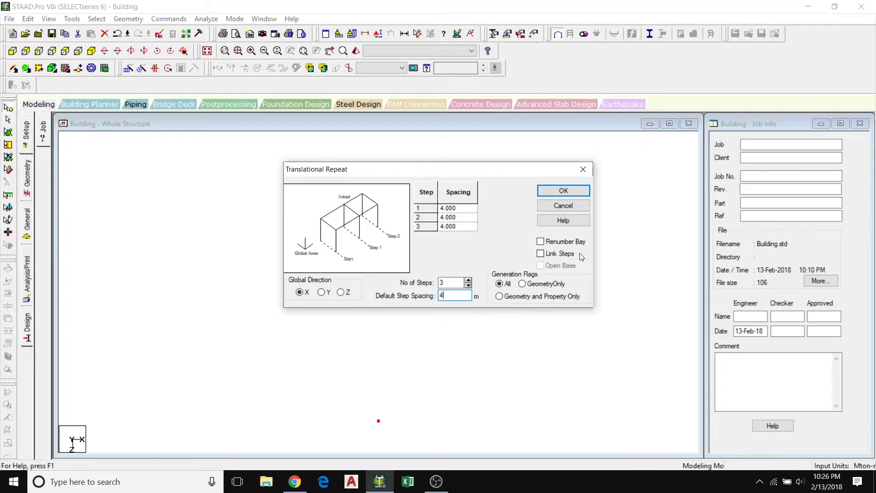
left_click(563, 190)
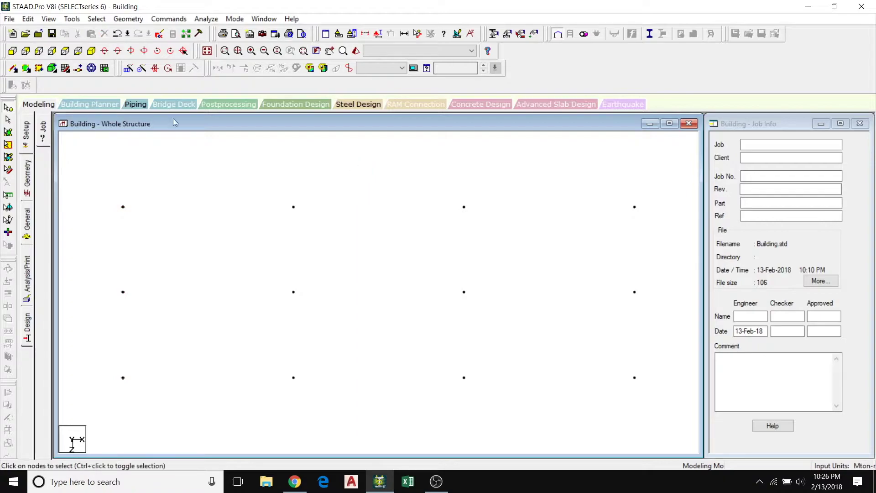
left_click(91, 51)
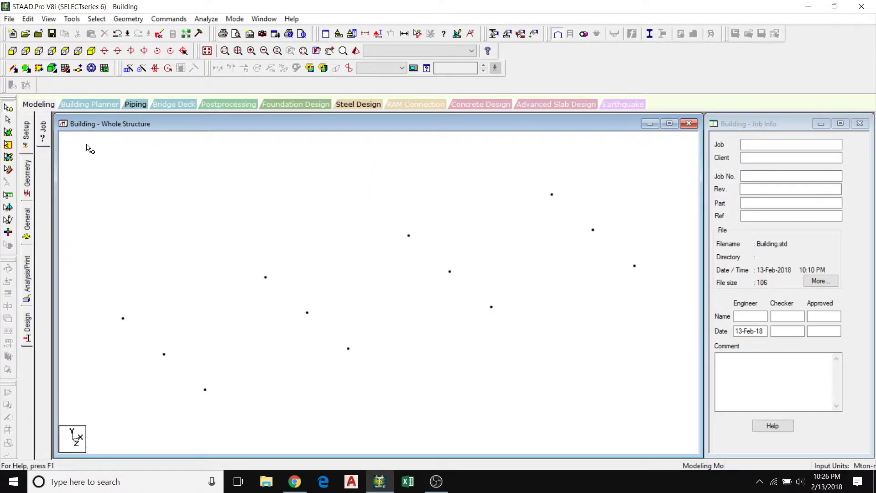
Repeat all twelve nodes 0.3 m down in Y with Link Steps, forming short columns.
left_click_drag(88, 145, 696, 411)
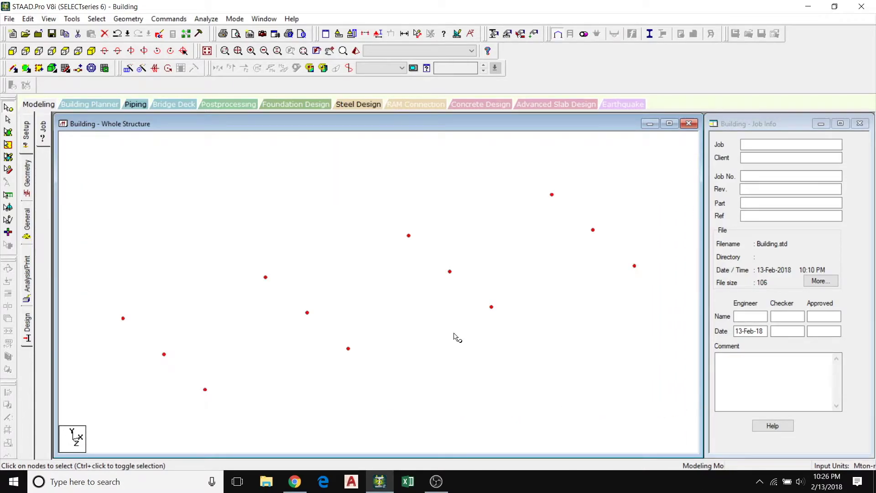
left_click(128, 68)
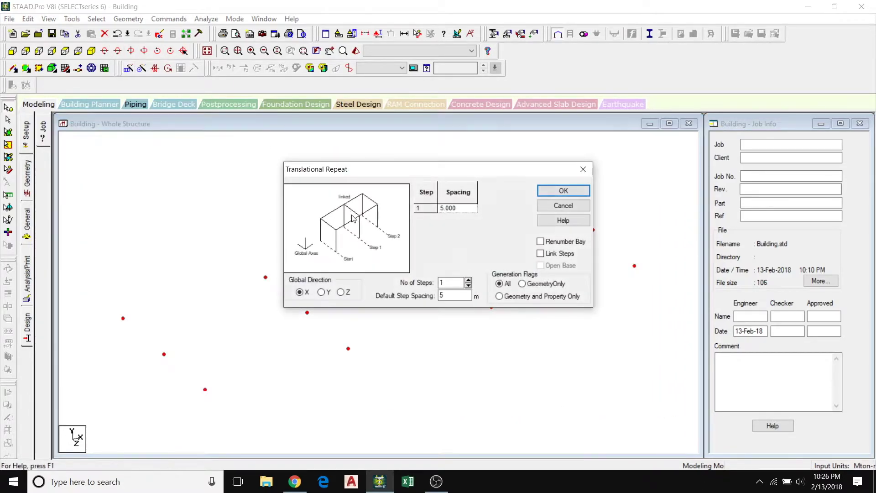
left_click(322, 292)
double_click(454, 295)
type("3")
left_click(556, 254)
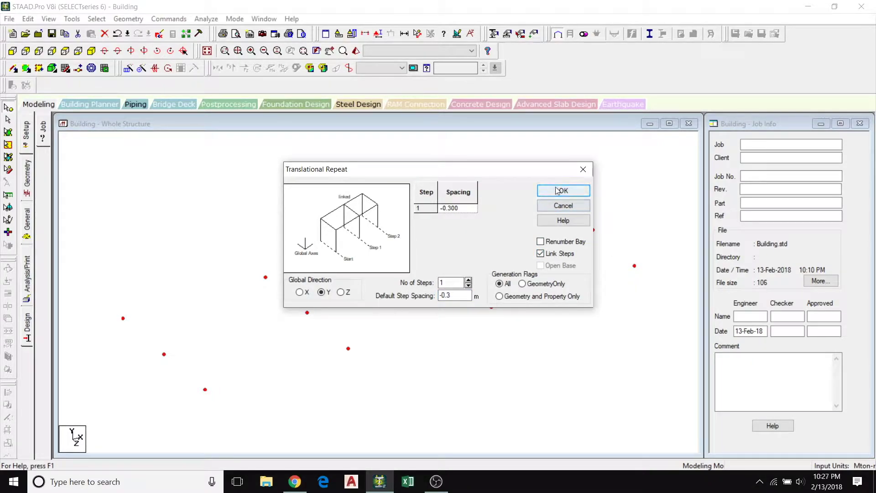
left_click(557, 191)
left_click(557, 191)
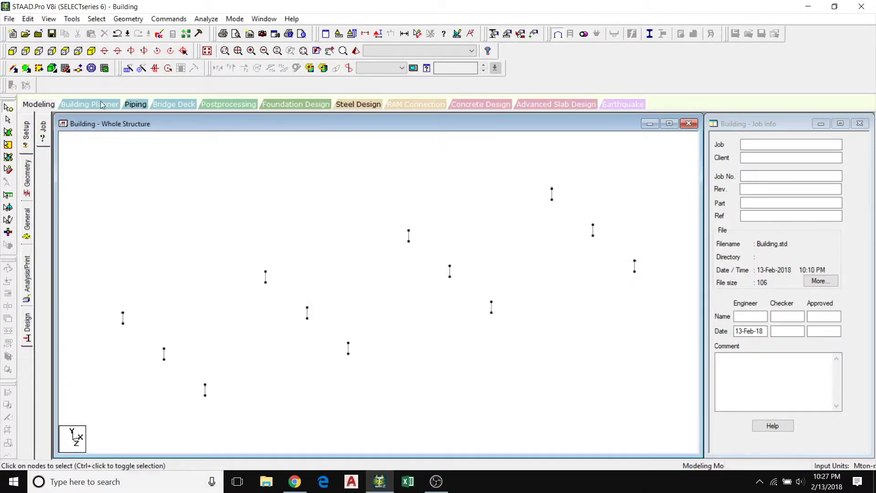
Select the column bottom nodes and repeat them 2.2 m down in Y with linked steps.
left_click(12, 51)
left_click_drag(109, 297, 702, 353)
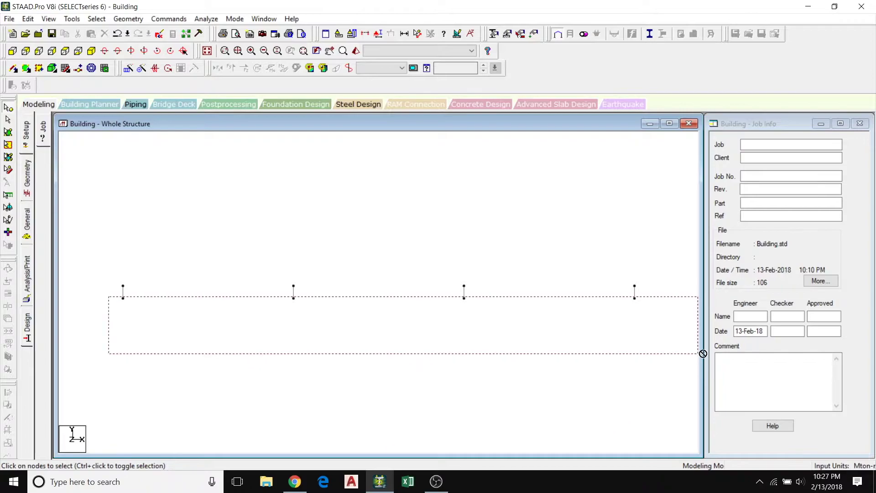
left_click(91, 51)
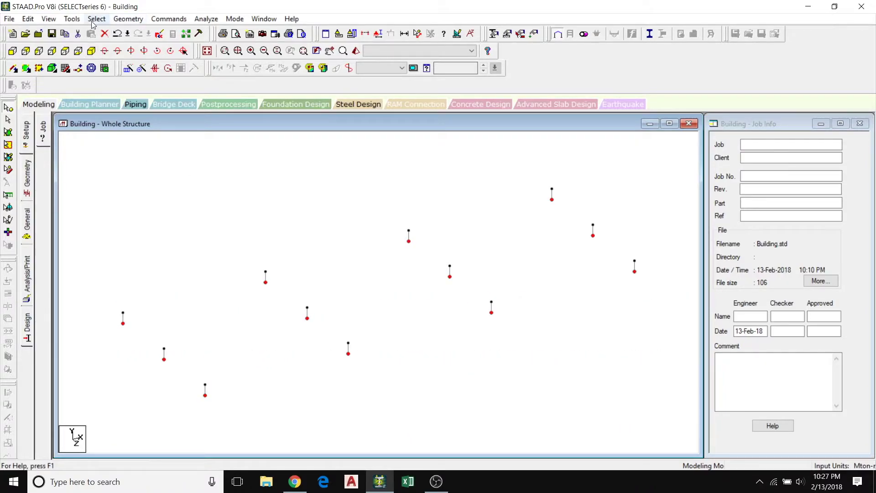
left_click(128, 68)
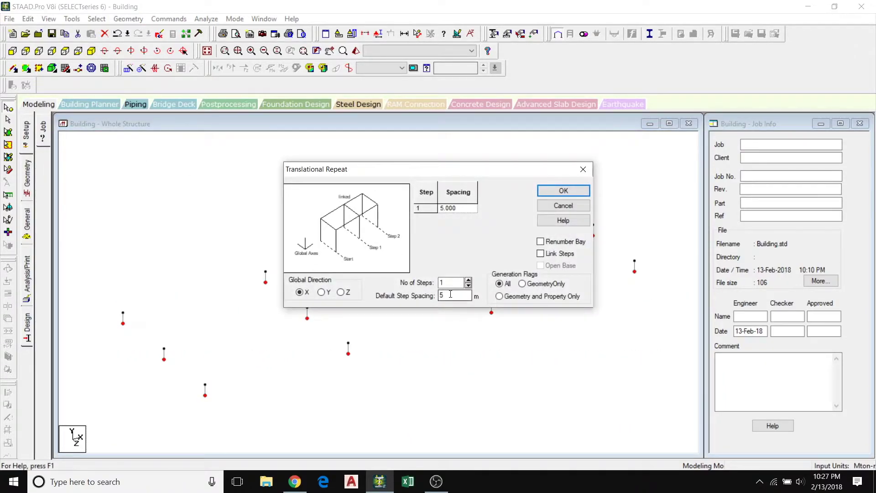
left_click(321, 292)
key("Tab")
left_click(543, 255)
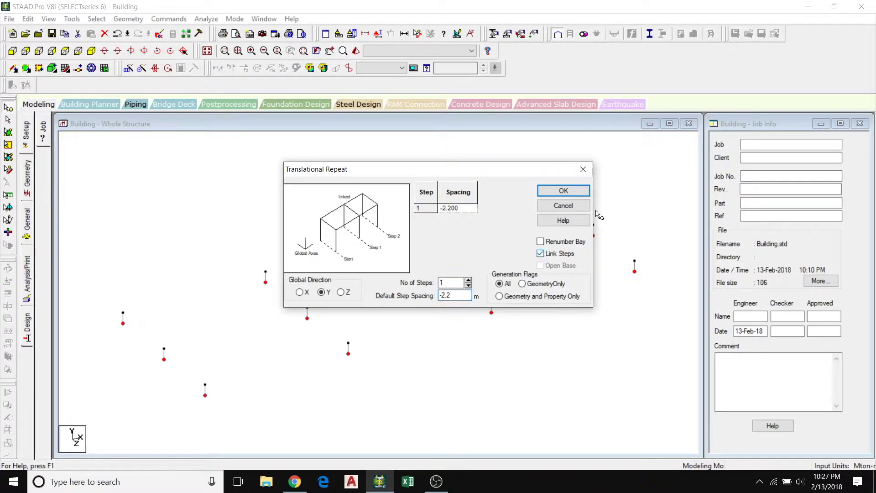
left_click(563, 190)
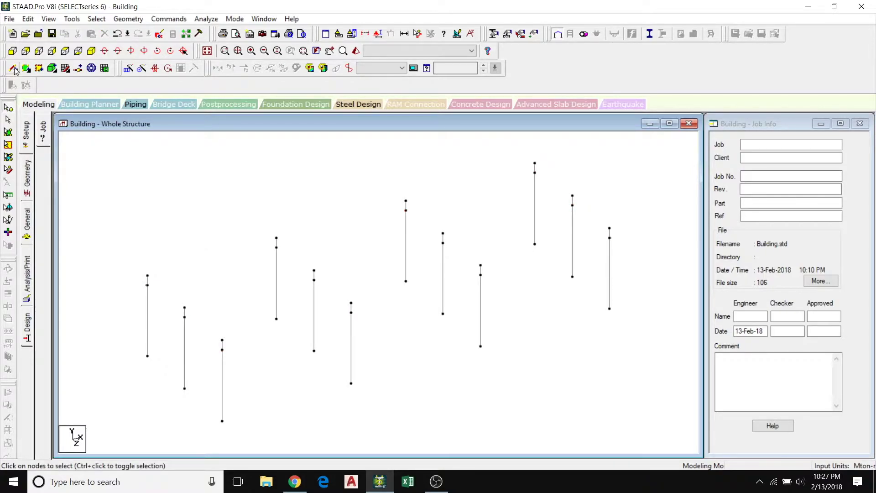
Select the column top nodes and repeat them 3.8 m up in Y with linked steps.
left_click(13, 51)
left_click_drag(100, 216, 682, 249)
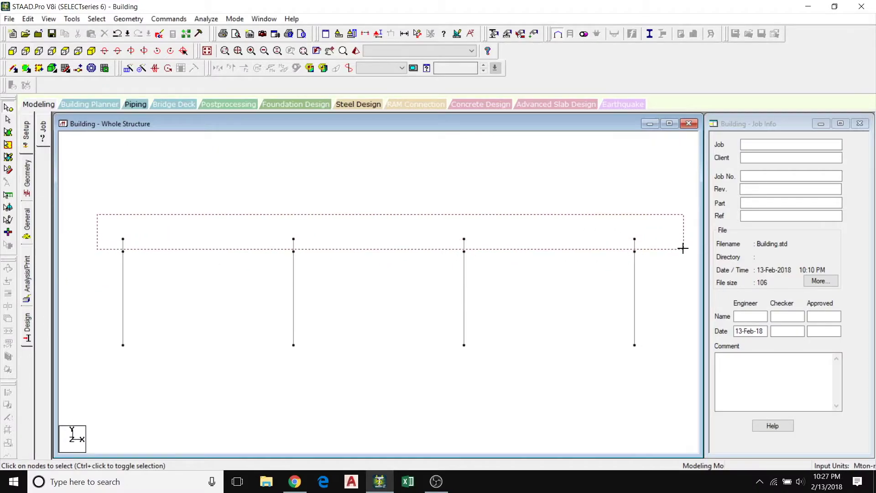
left_click(91, 51)
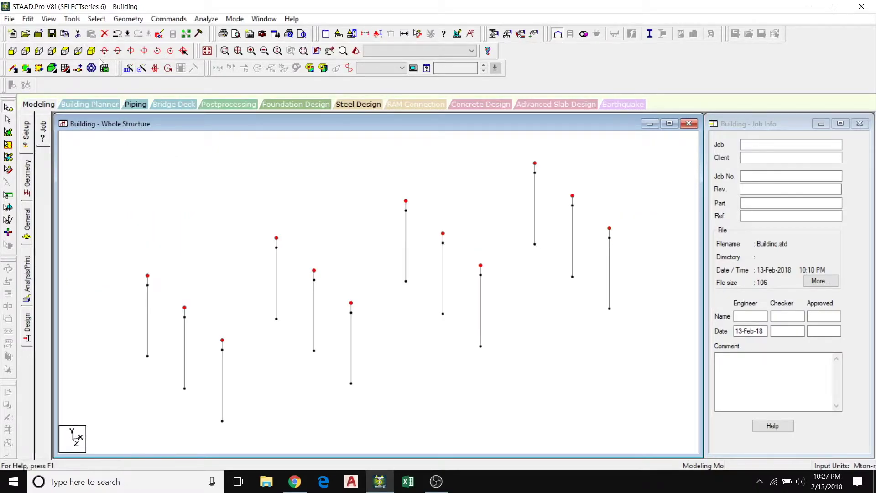
left_click(128, 70)
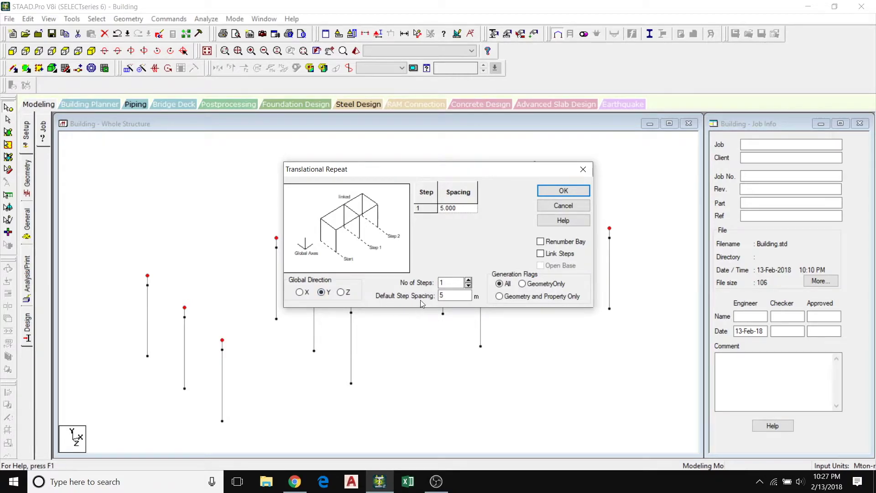
double_click(468, 295)
type("3.8")
left_click(553, 252)
left_click(562, 190)
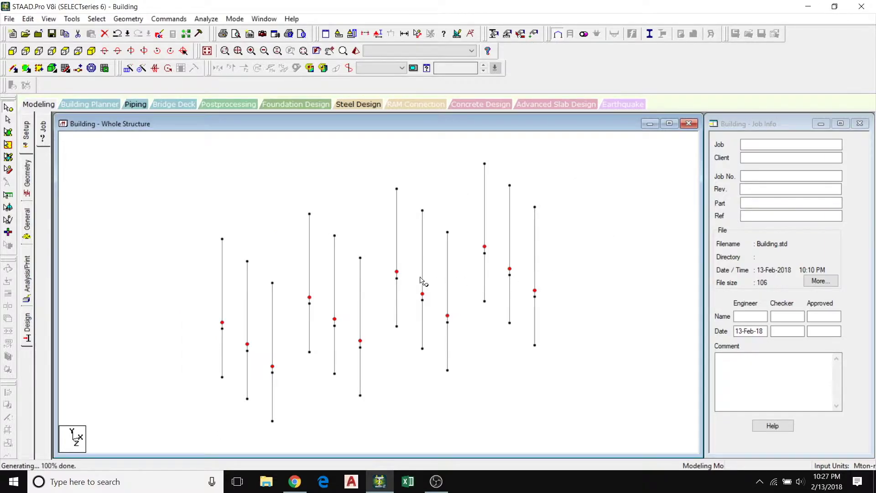
Select the upper storey column members from the front view.
left_click(188, 192)
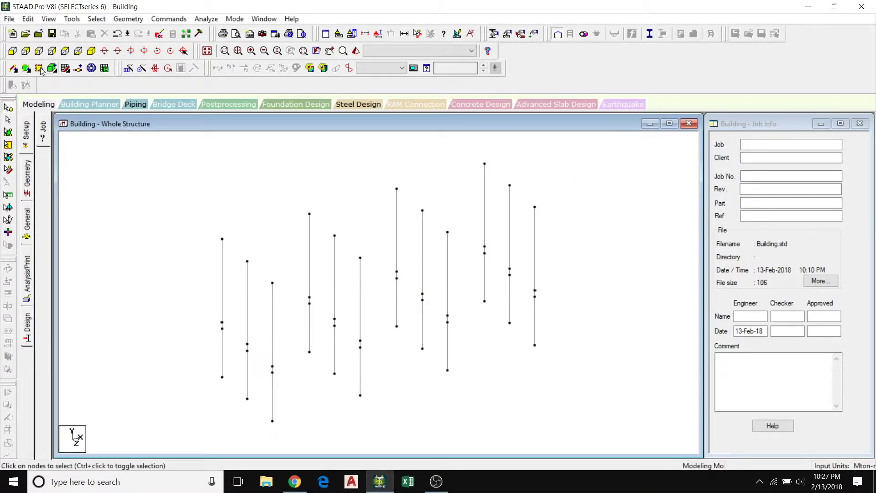
left_click(13, 51)
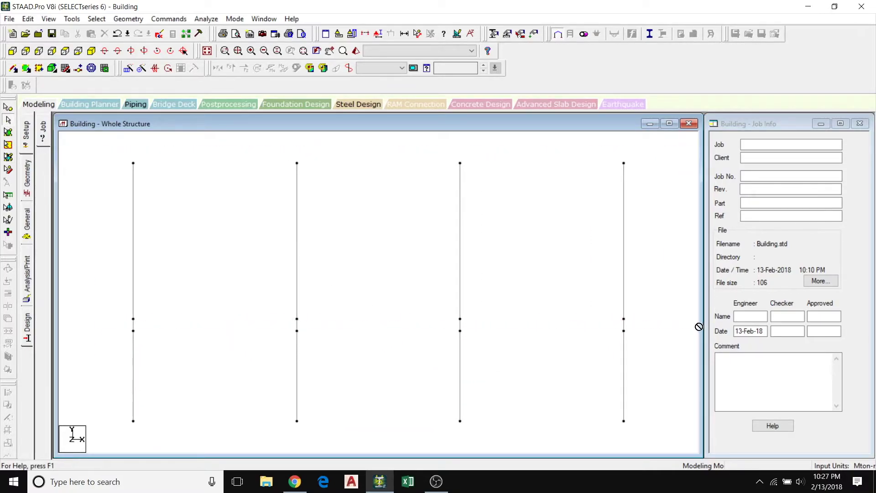
left_click_drag(201, 205, 700, 329)
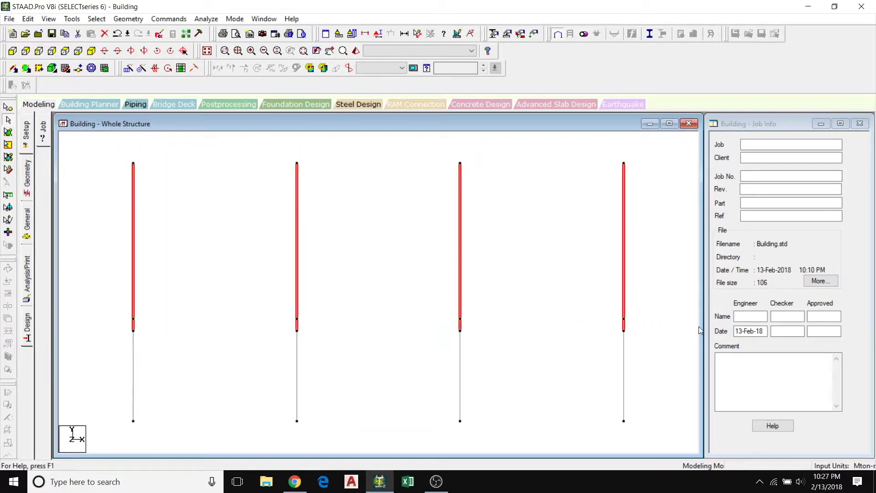
left_click(92, 51)
Merge the selected stacked column pieces into single members with Merge Selected Members.
left_click(167, 19)
mouse_move(127, 19)
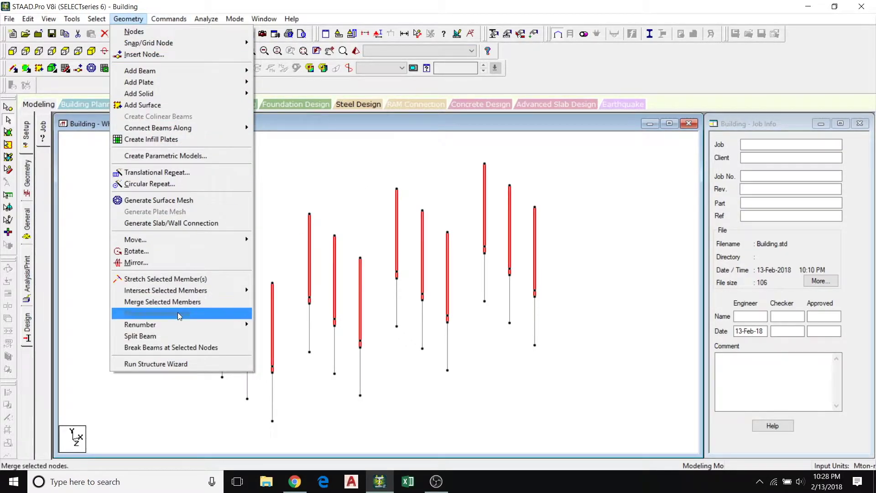
left_click(178, 305)
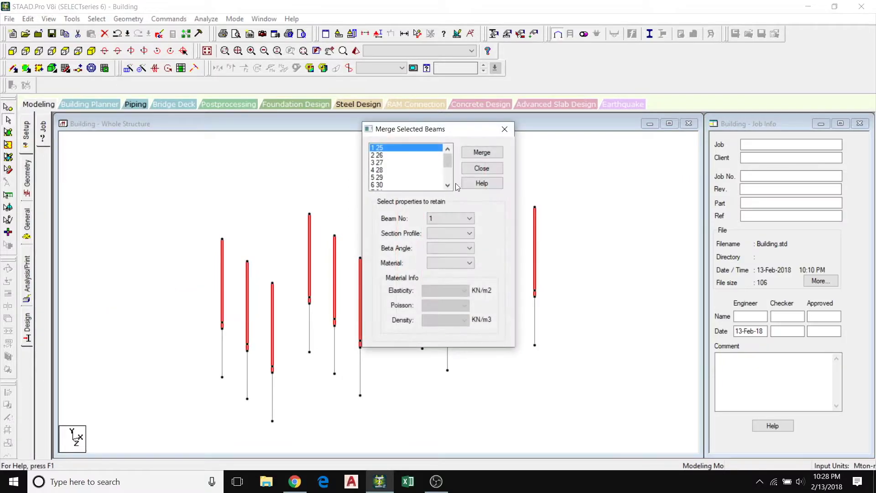
left_click(486, 150)
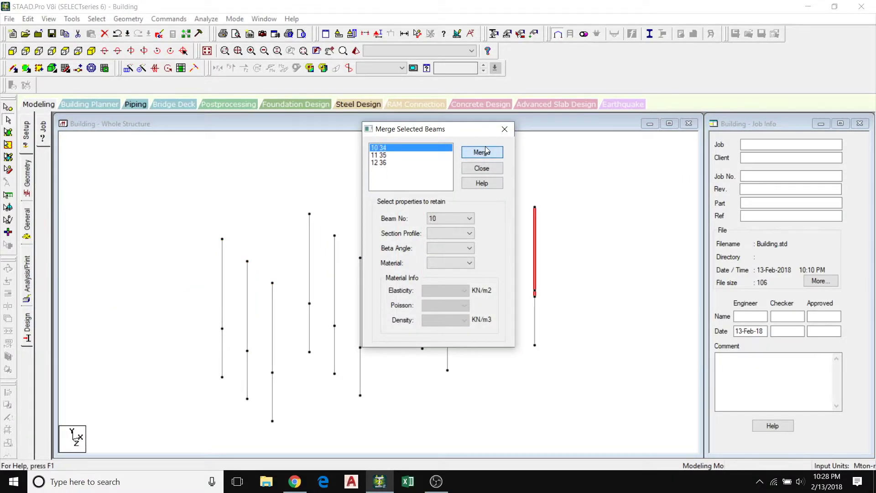
left_click(504, 129)
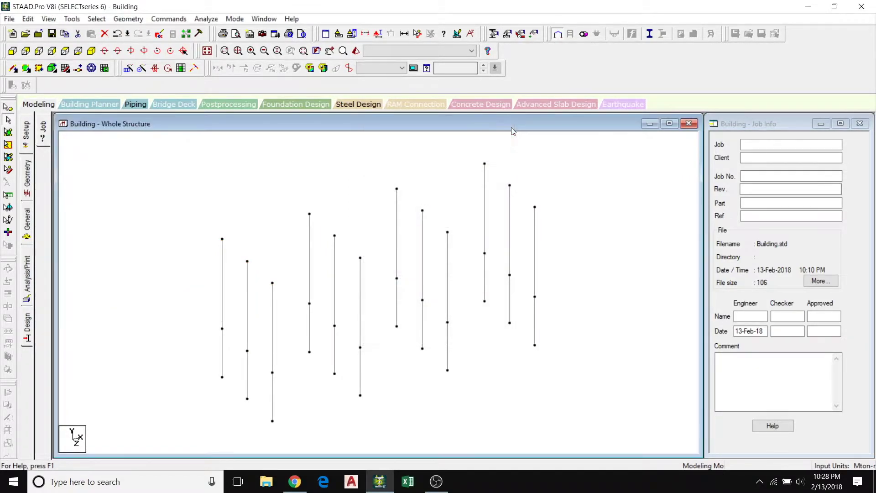
left_click(14, 52)
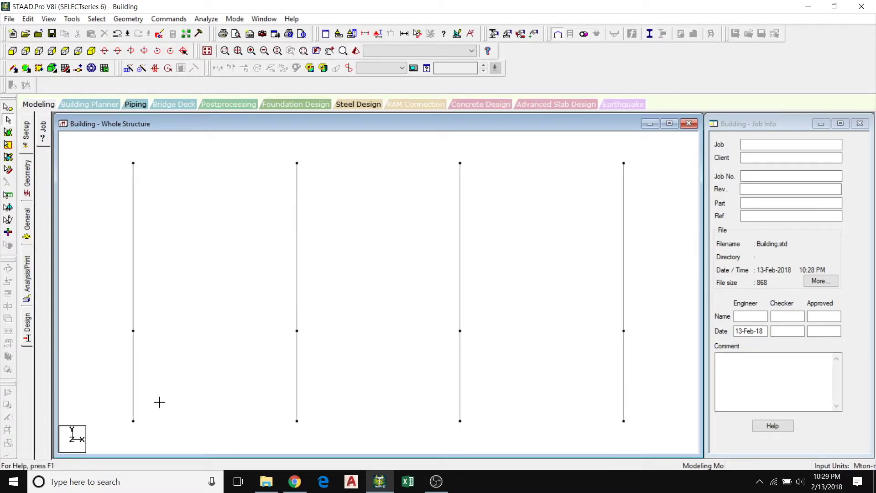
left_click(9, 108)
Assign a Fixed support to the twelve column base nodes.
left_click_drag(119, 407, 696, 452)
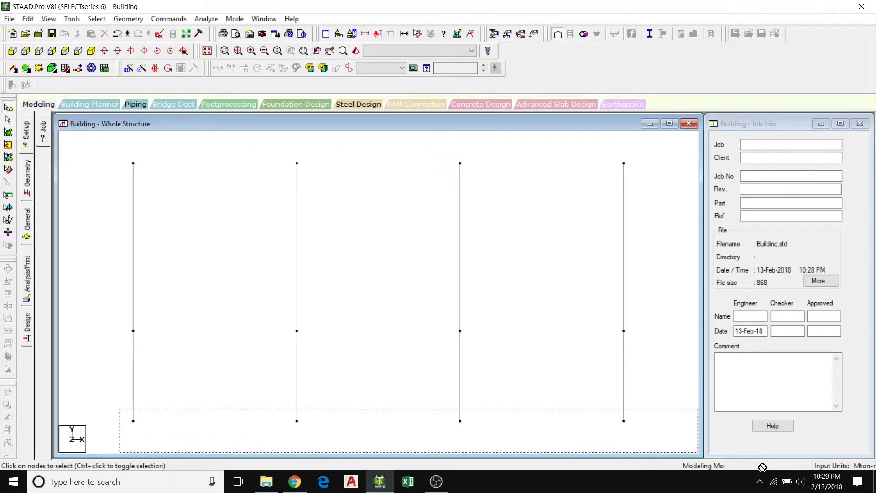
left_click(91, 51)
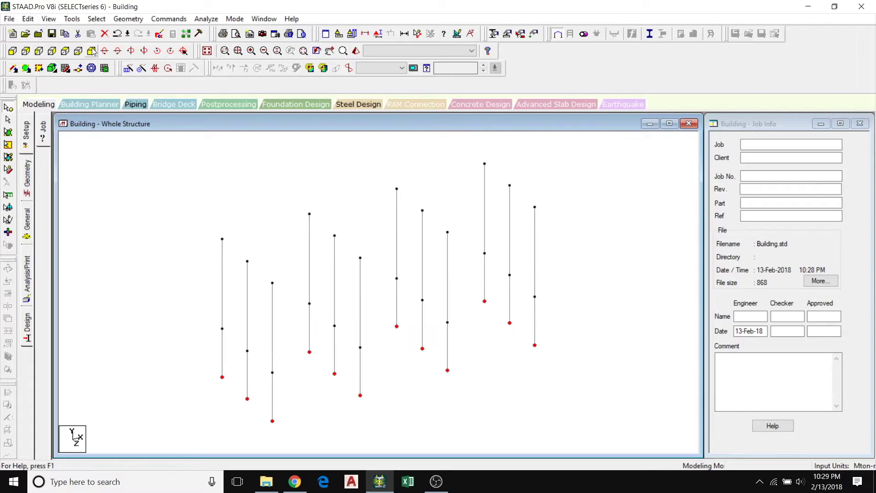
left_click(176, 20)
mouse_move(196, 98)
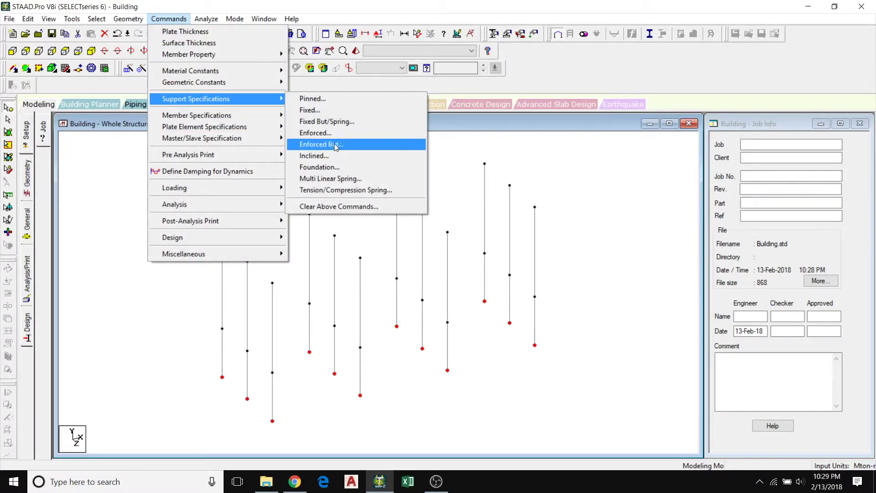
left_click(323, 112)
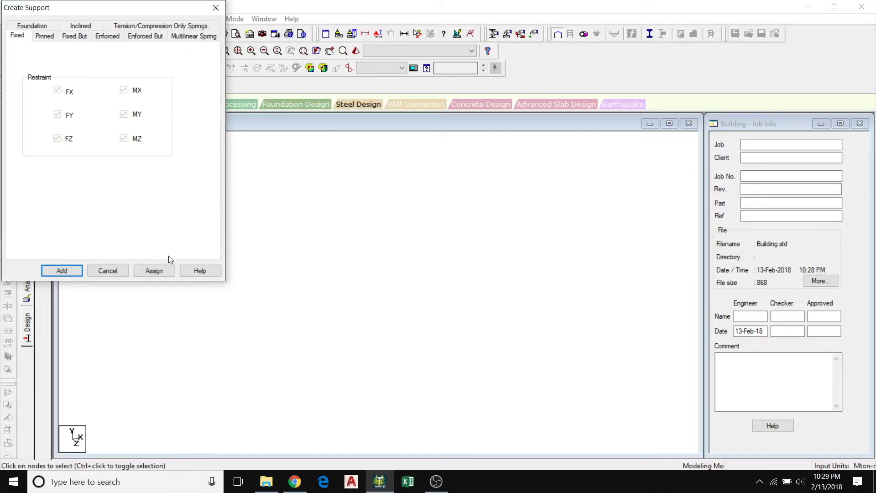
left_click(155, 271)
left_click(43, 231)
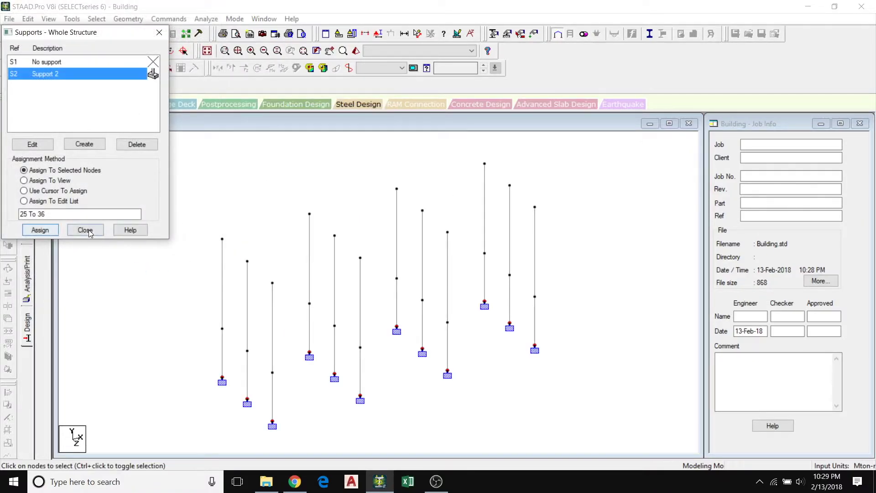
left_click(85, 229)
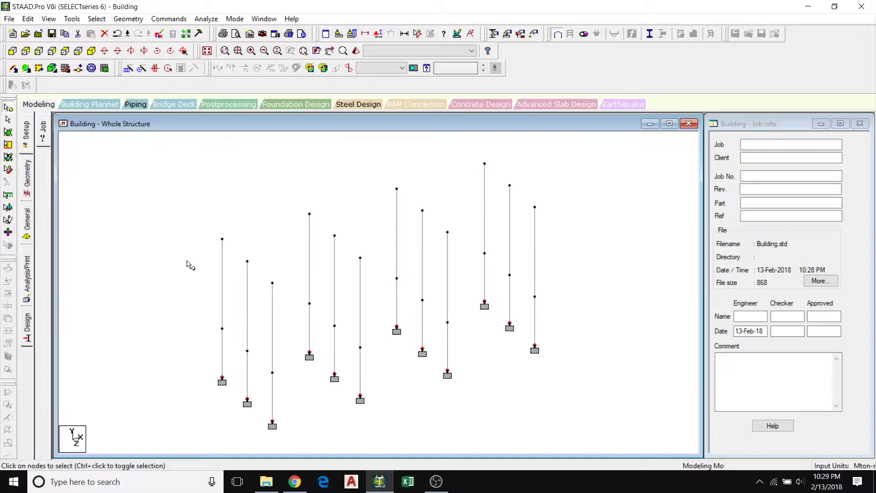
Select the mid-height nodes from the front and display only them.
left_click(13, 51)
left_click_drag(121, 328, 674, 332)
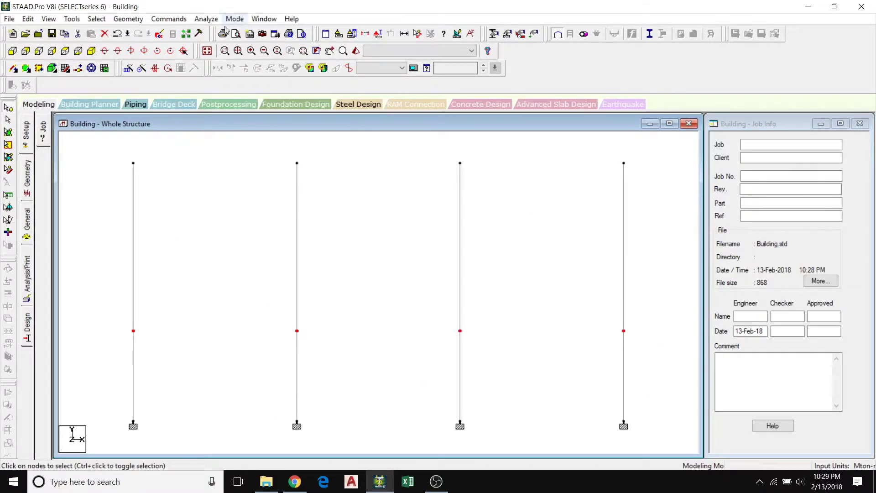
left_click(49, 19)
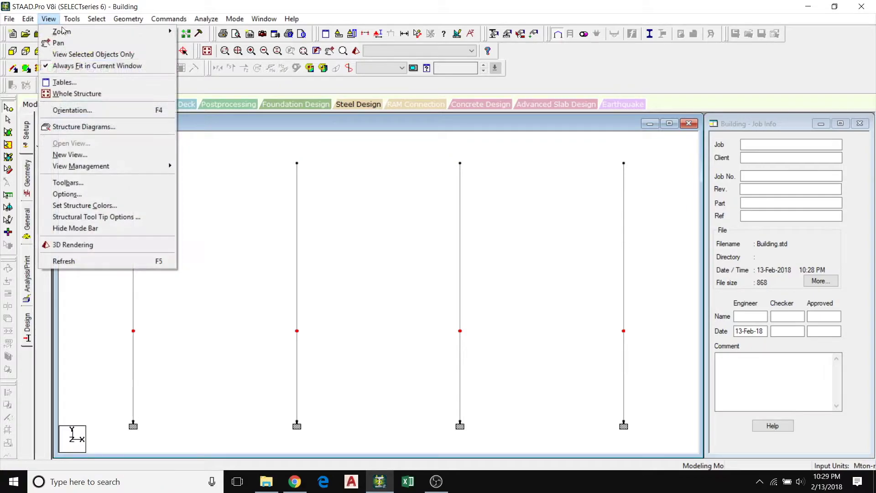
left_click(91, 54)
In plan view, draw floor beams along the outer rows, the central line and two cross bays.
left_click(94, 52)
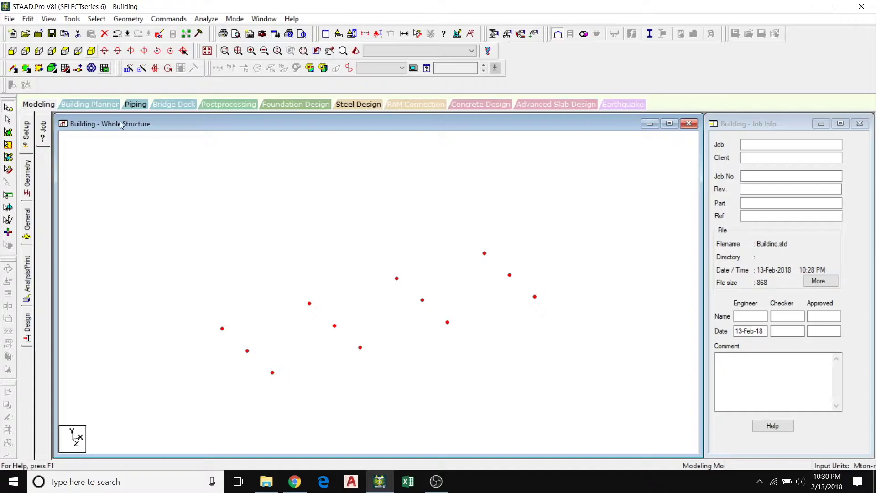
left_click(65, 51)
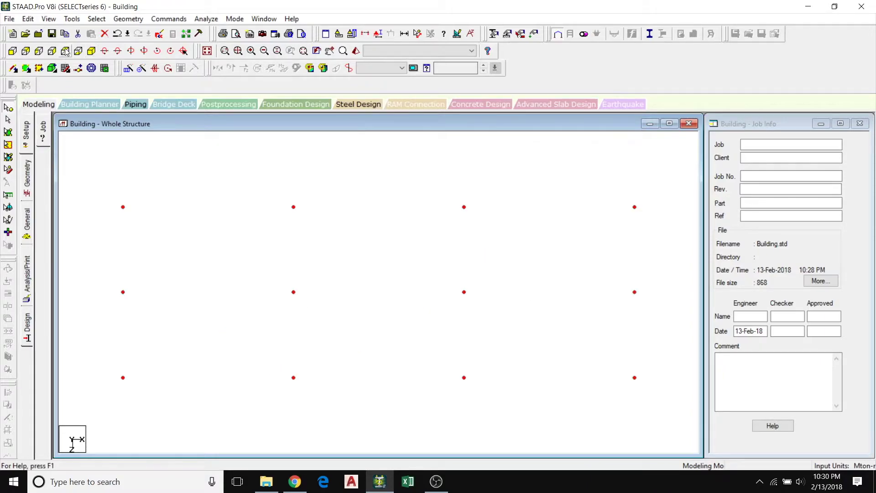
left_click(216, 196)
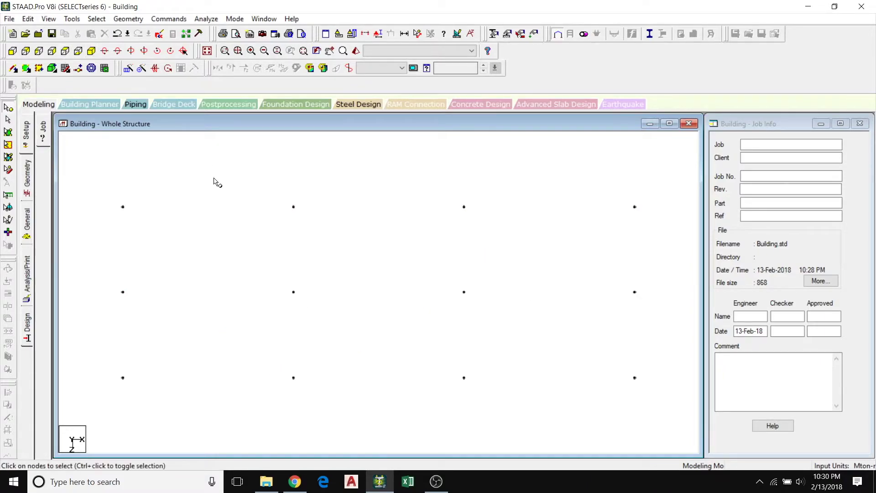
left_click(13, 70)
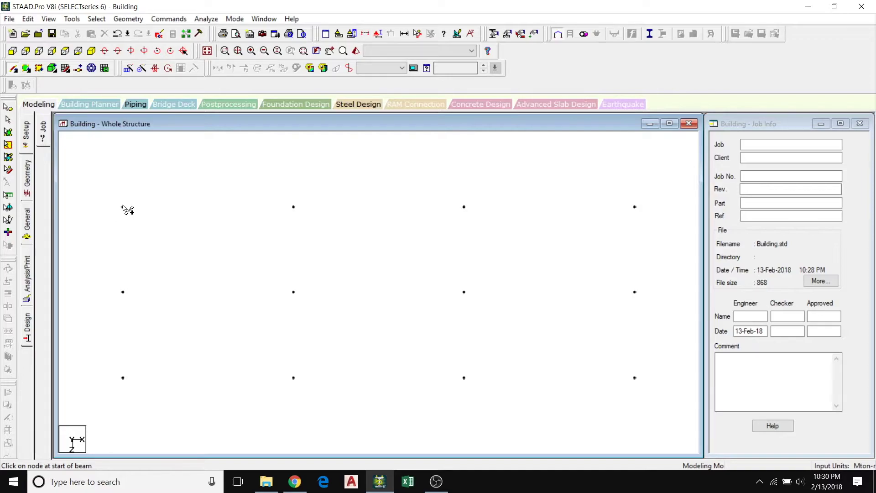
mouse_move(122, 207)
left_mouse_down()
mouse_move(642, 210)
mouse_move(635, 207)
mouse_move(636, 381)
mouse_move(519, 372)
mouse_move(295, 380)
left_mouse_up()
mouse_move(295, 379)
left_mouse_down()
mouse_move(123, 379)
mouse_move(125, 209)
left_mouse_up()
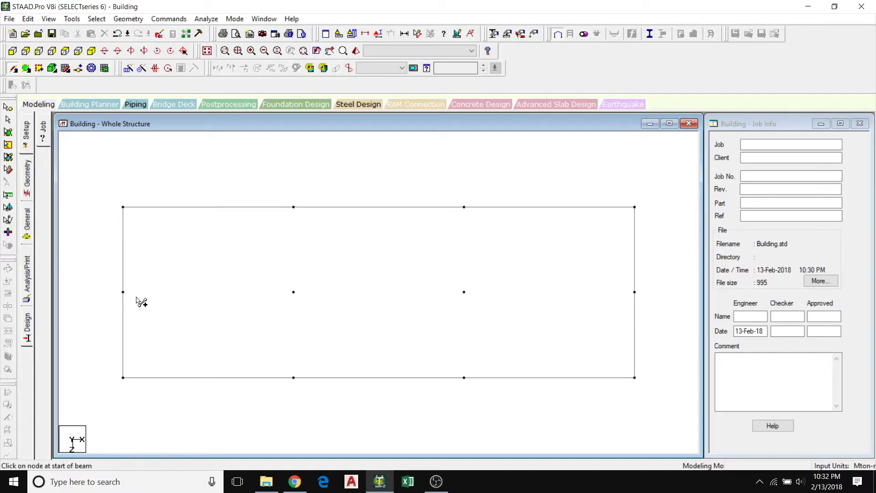
left_click_drag(122, 292, 634, 292)
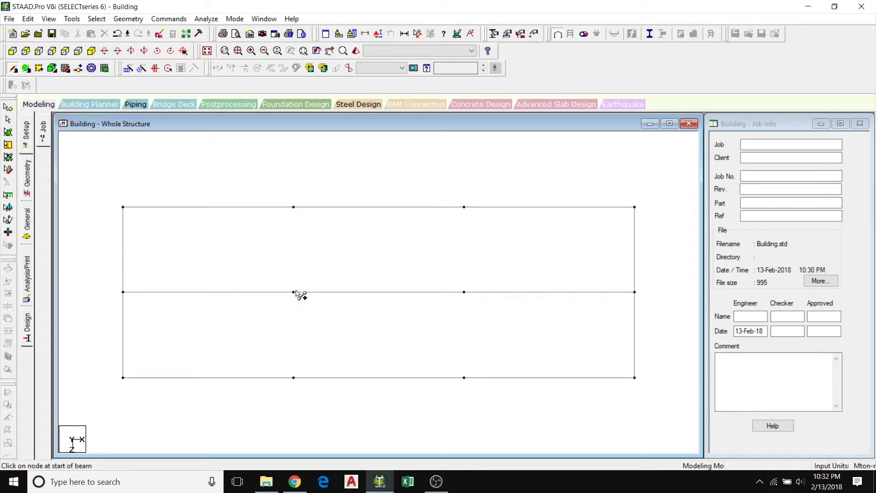
left_click_drag(464, 292, 464, 378)
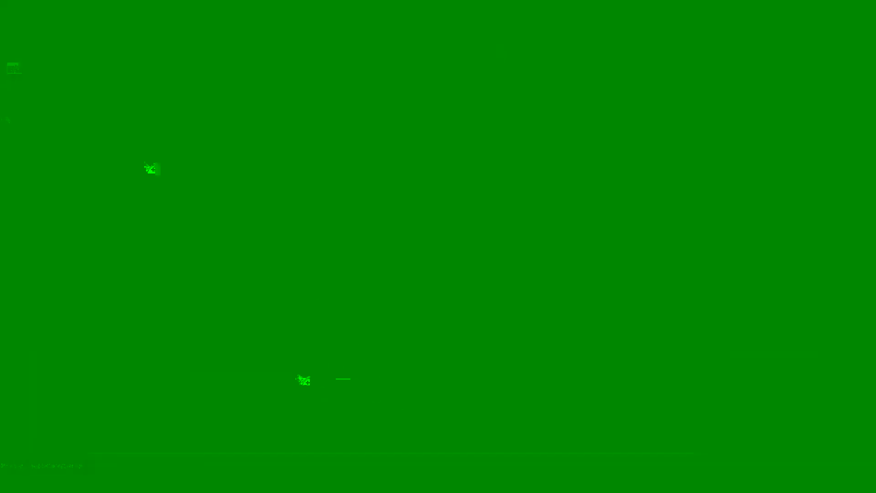
left_click_drag(293, 377, 293, 291)
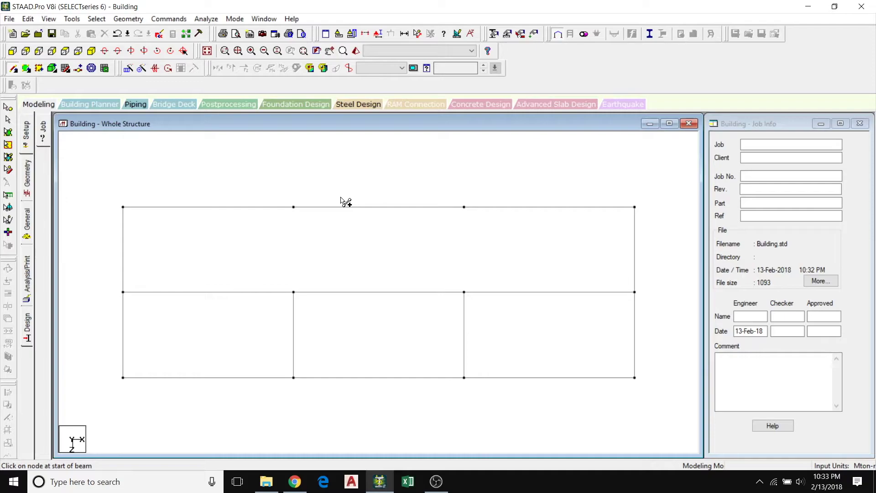
left_click(105, 68)
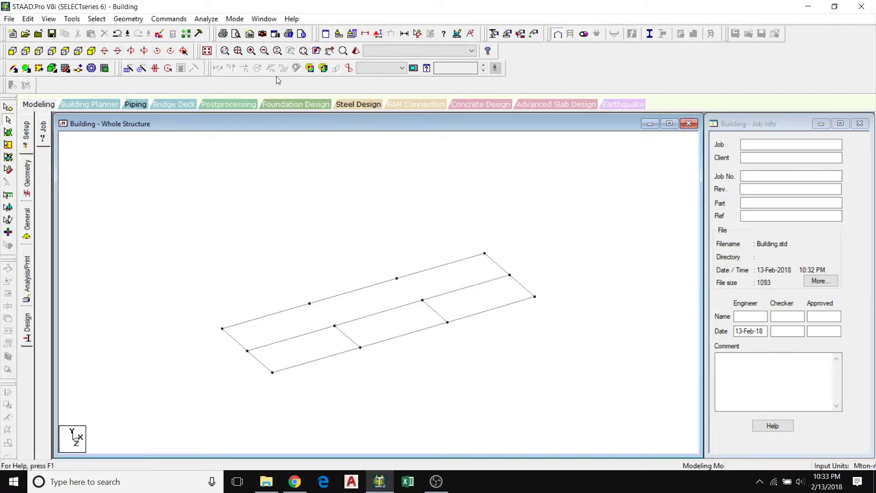
Select the roof-level nodes and show only them in plan view.
left_click(207, 51)
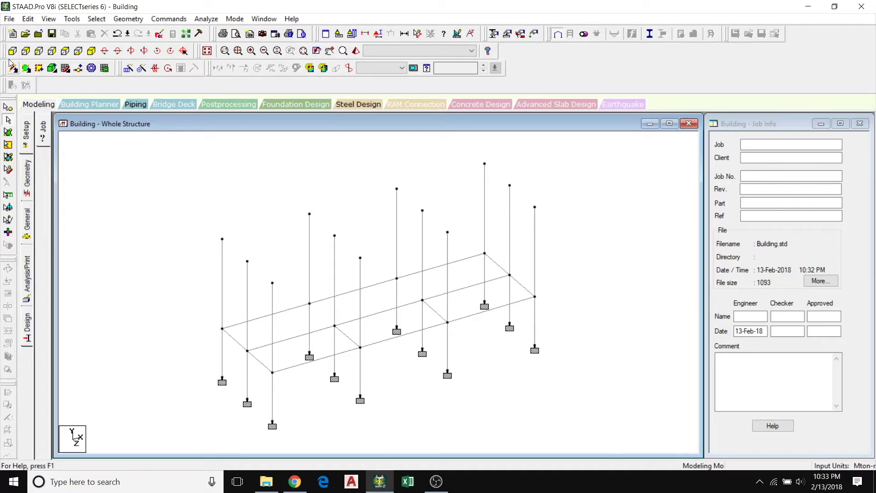
left_click(13, 50)
left_click(8, 107)
left_click_drag(644, 210, 119, 155)
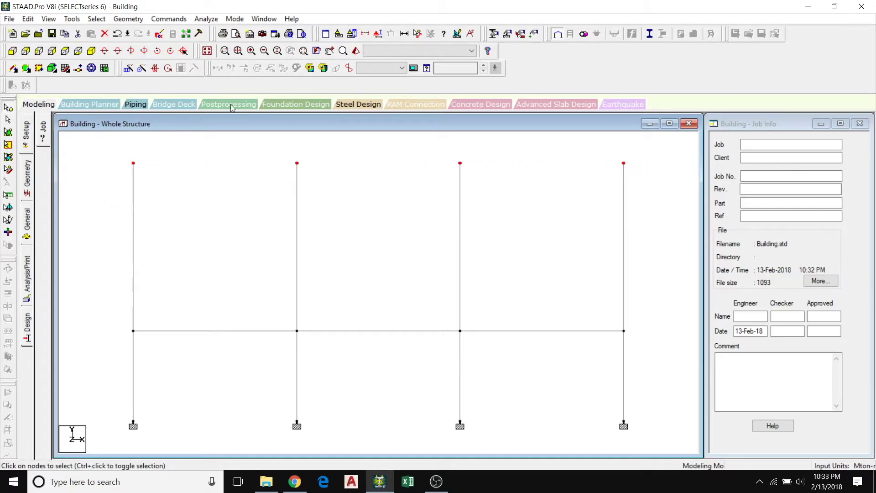
left_click(49, 18)
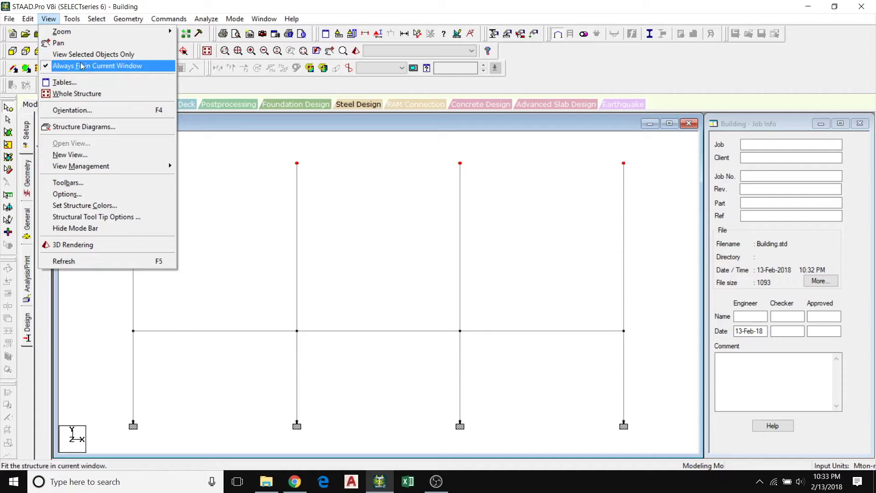
left_click(93, 54)
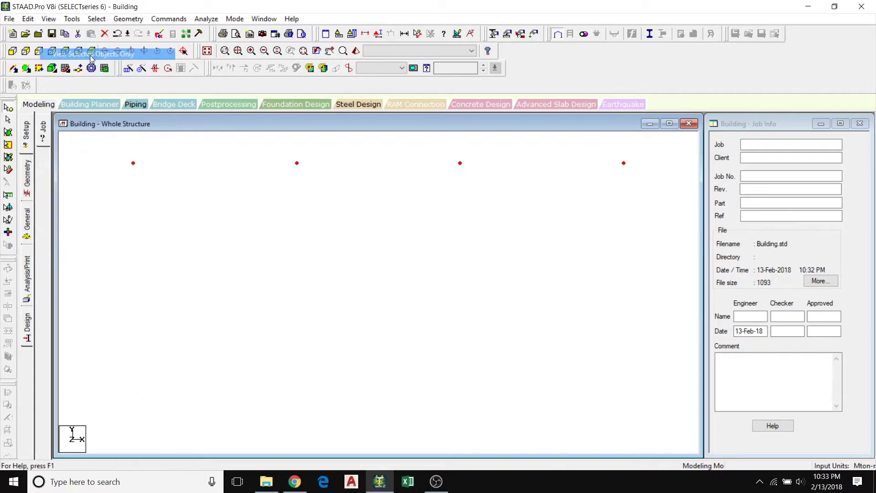
left_click(95, 52)
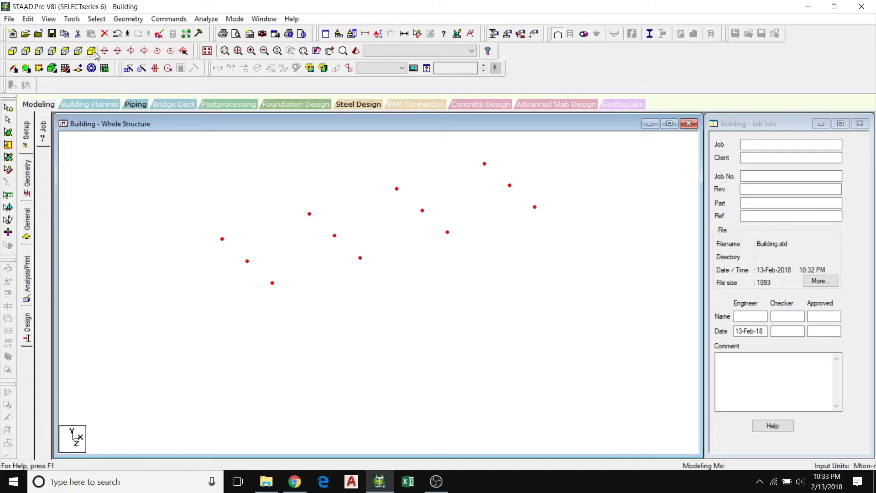
left_click(65, 51)
left_click(181, 191)
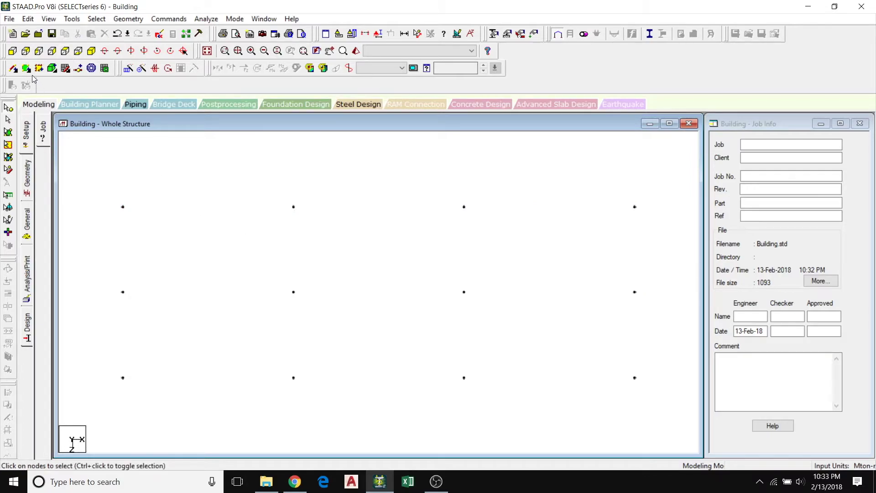
Draw roof beams along the rows, the middle line and two interior cross beams.
left_click(14, 69)
mouse_move(123, 207)
left_mouse_down()
mouse_move(634, 206)
mouse_move(634, 377)
mouse_move(464, 377)
left_mouse_up()
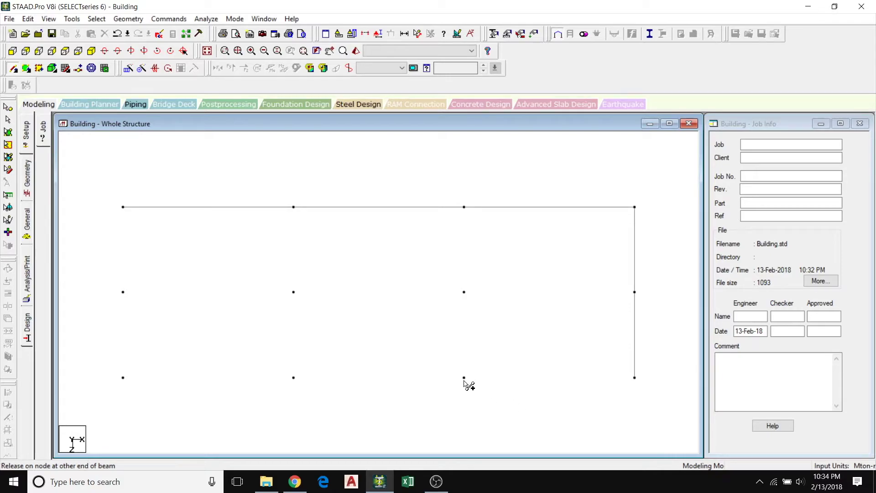
mouse_move(367, 399)
left_mouse_down()
mouse_move(293, 378)
mouse_move(124, 378)
mouse_move(123, 207)
left_mouse_up()
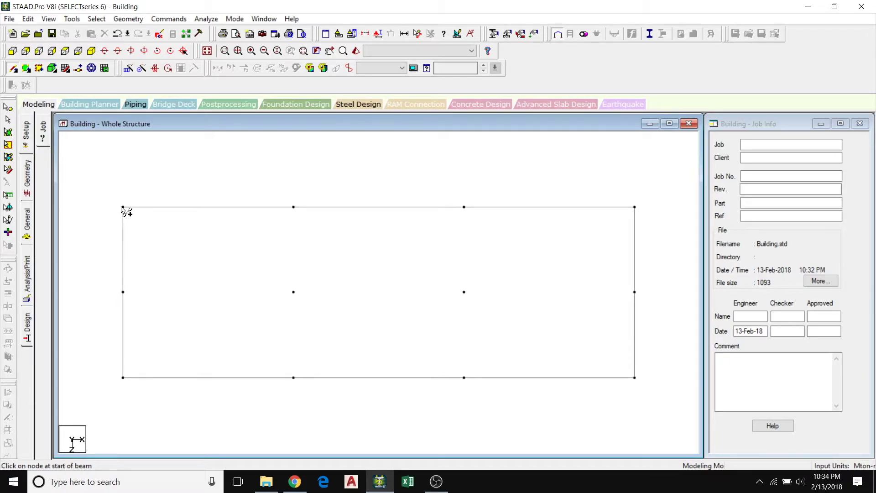
left_click_drag(123, 292, 634, 291)
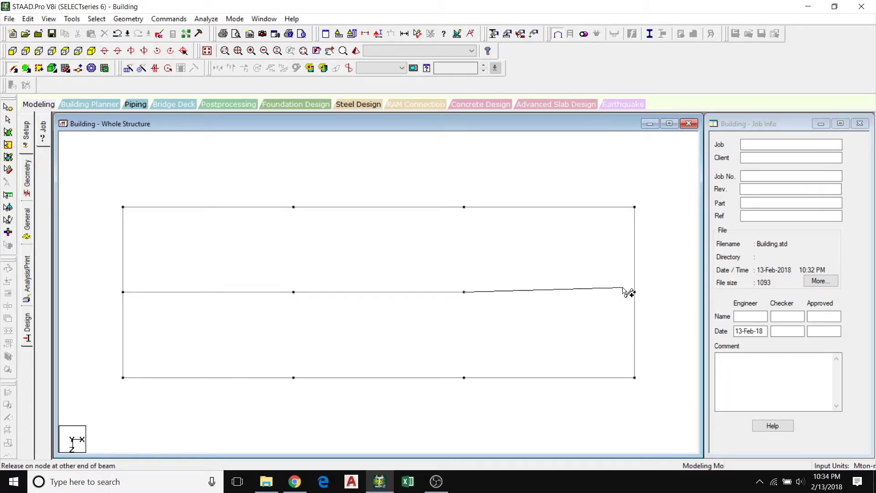
left_click_drag(464, 377, 469, 210)
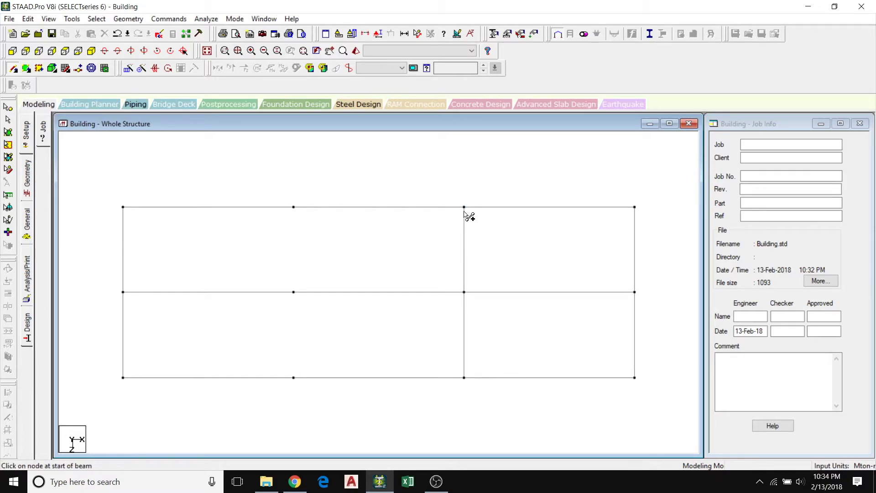
left_click_drag(294, 377, 294, 206)
left_click(212, 52)
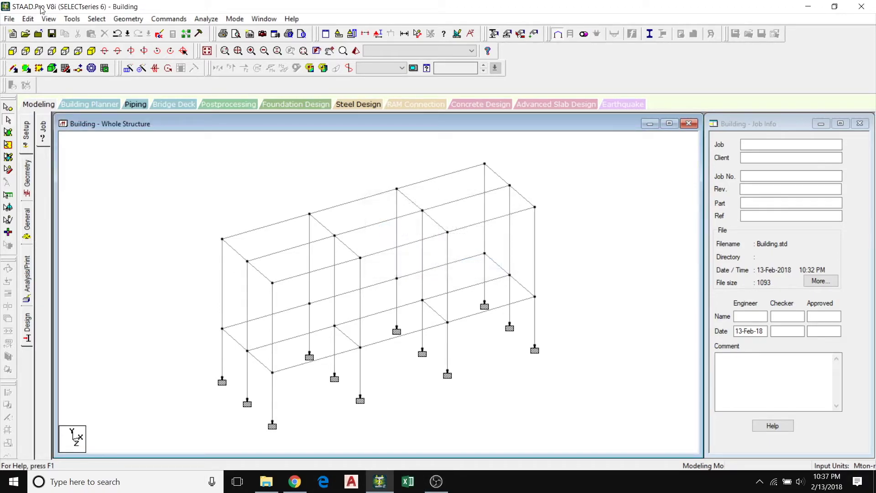
Create a beam-type Column group and associate the vertical members 1 to 24 with it.
left_click(94, 19)
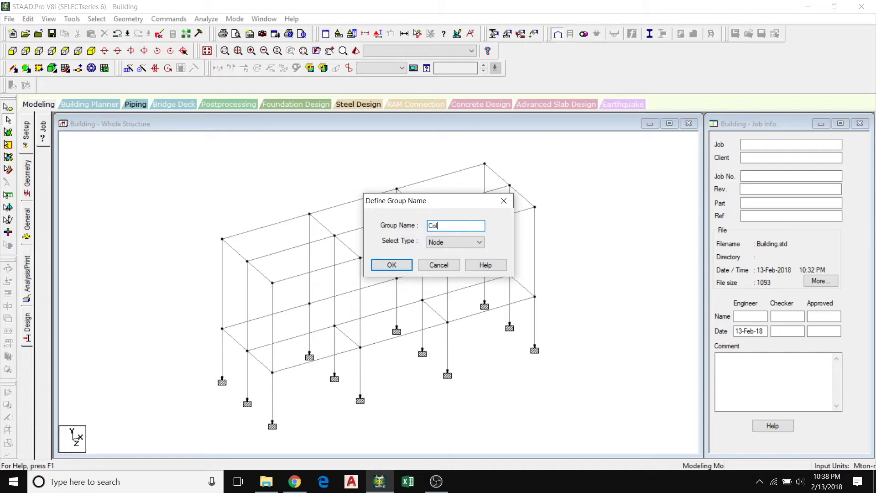
left_click(478, 241)
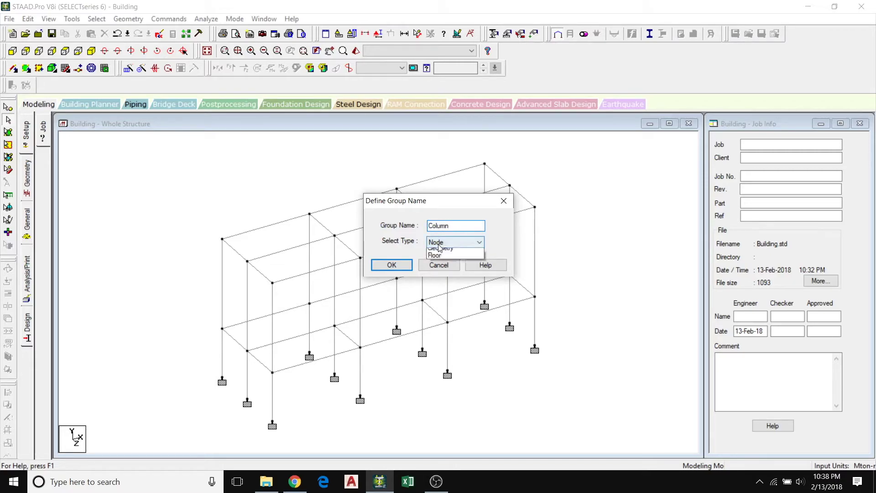
left_click(440, 258)
left_click(396, 266)
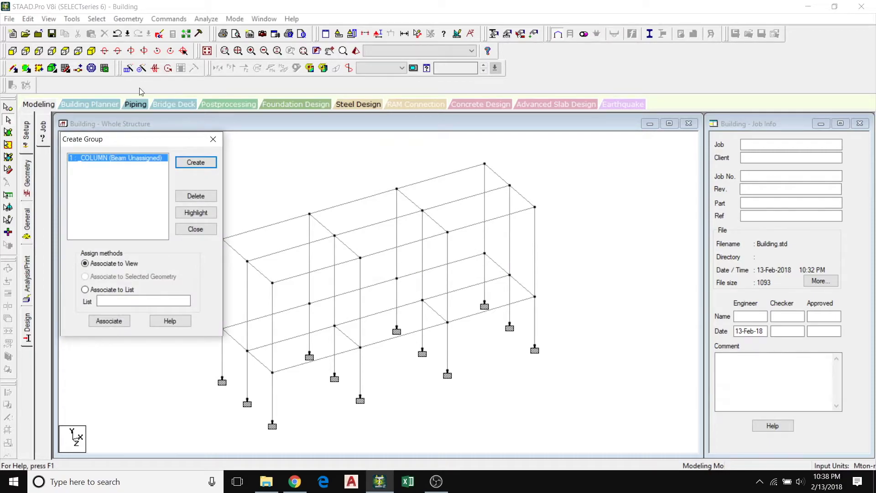
left_click(97, 19)
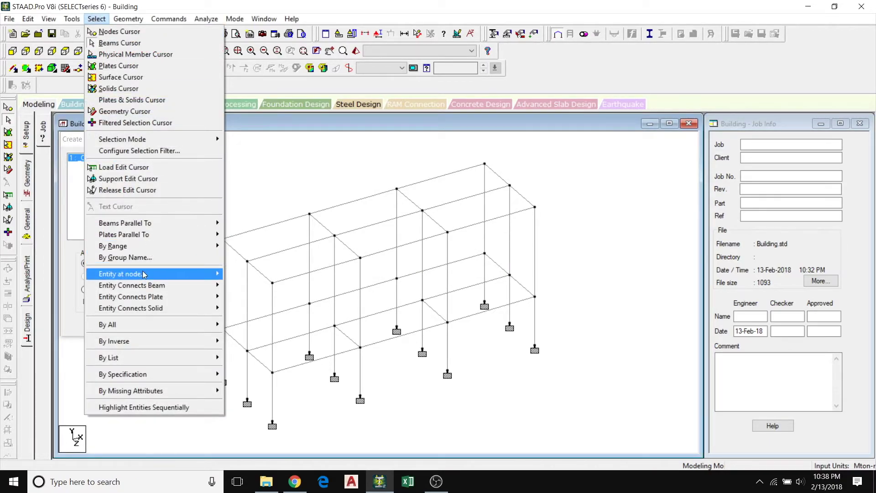
mouse_move(124, 223)
left_click(245, 235)
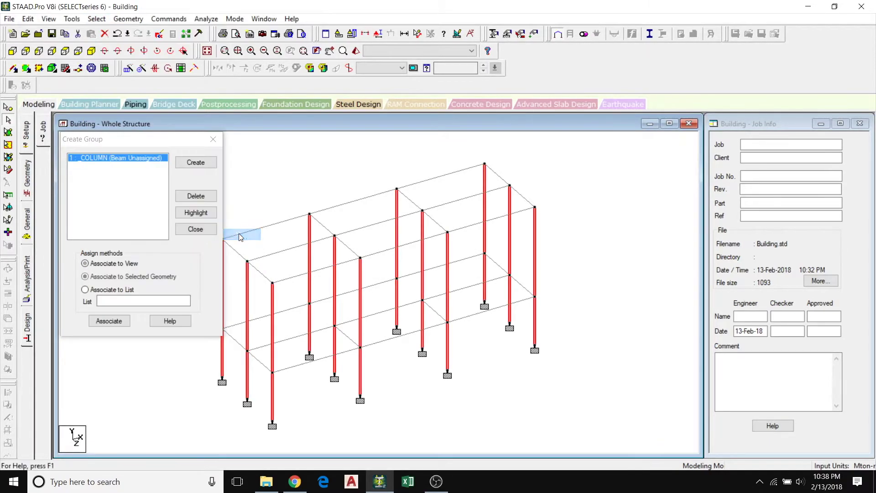
left_click(118, 321)
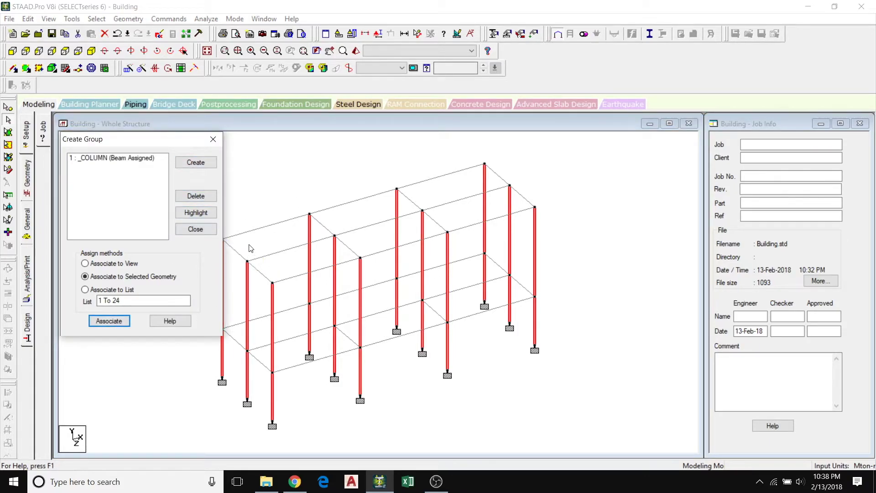
left_click(195, 229)
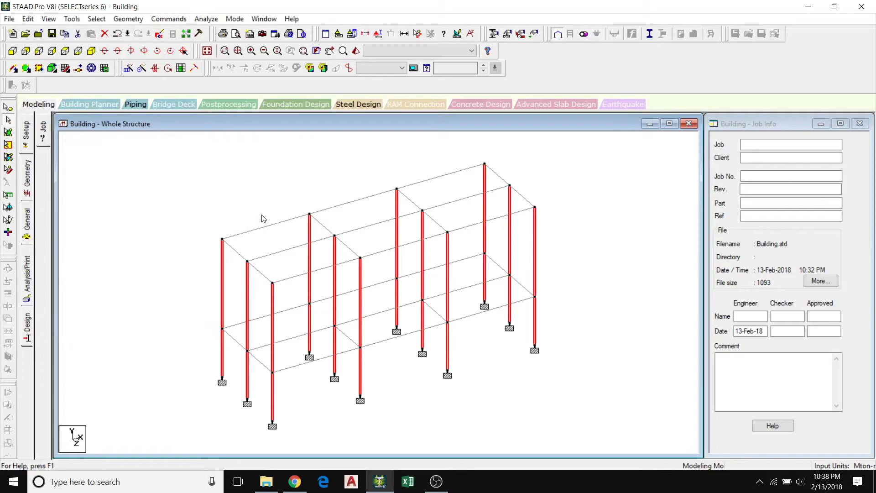
Window-select the top-level roof beams from a front elevation view.
left_click(96, 19)
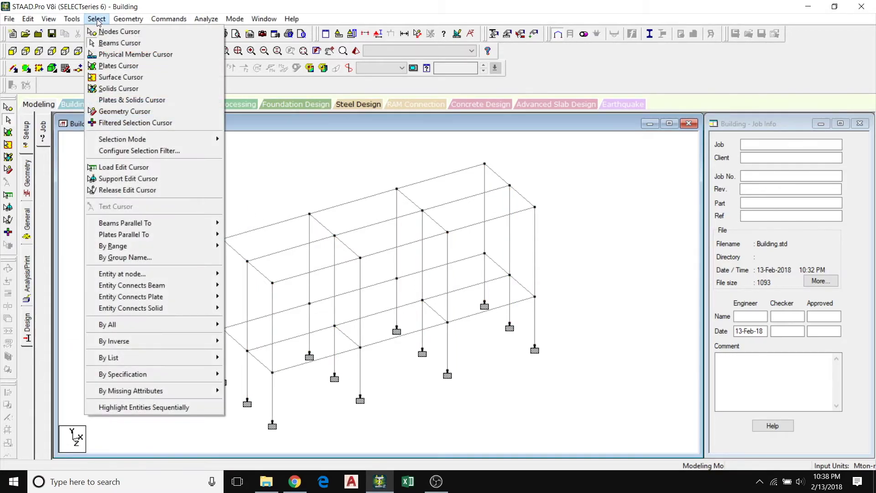
left_click(18, 54)
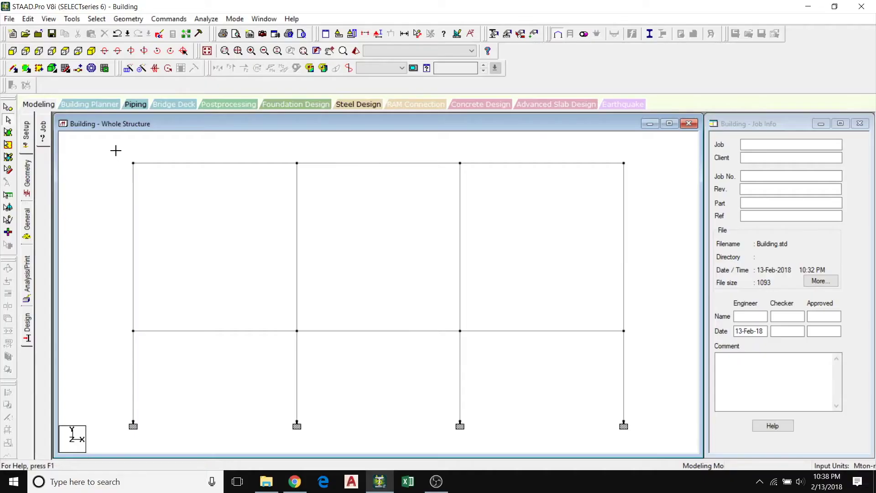
left_click_drag(116, 149, 652, 172)
left_click(92, 50)
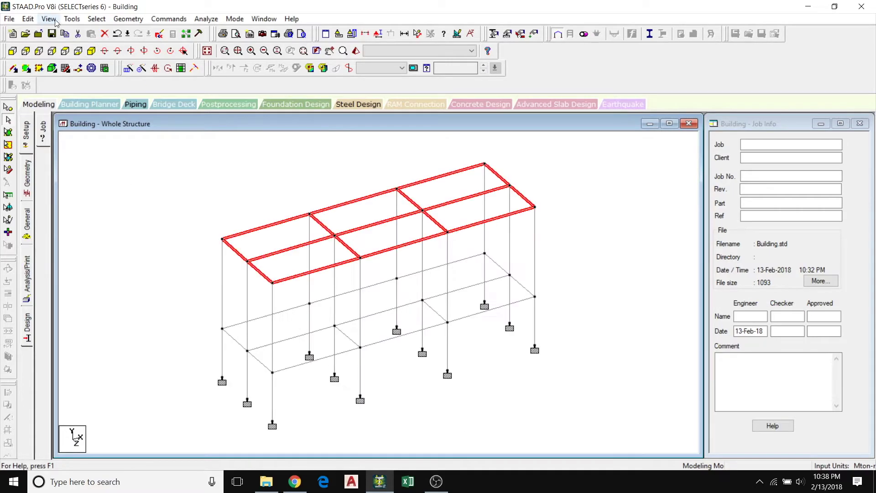
Create a floor-type Roof group holding the selected beams 40 to 56.
left_click(71, 18)
left_click(99, 376)
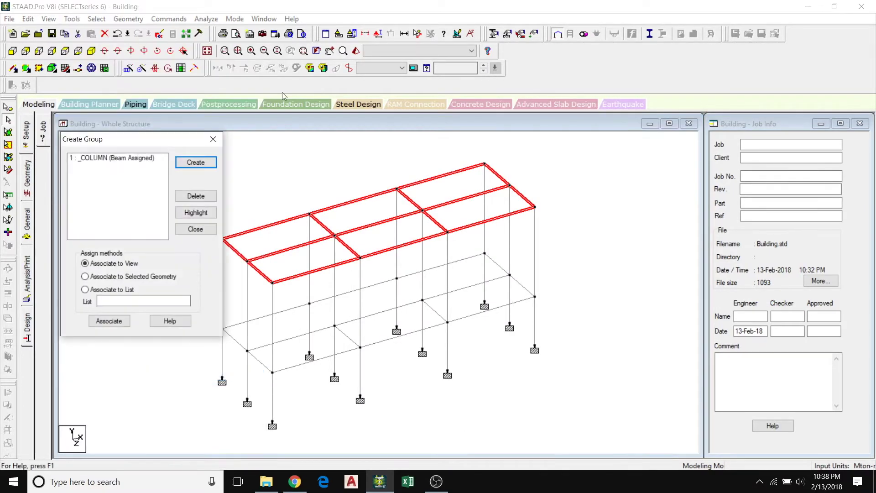
left_click(195, 163)
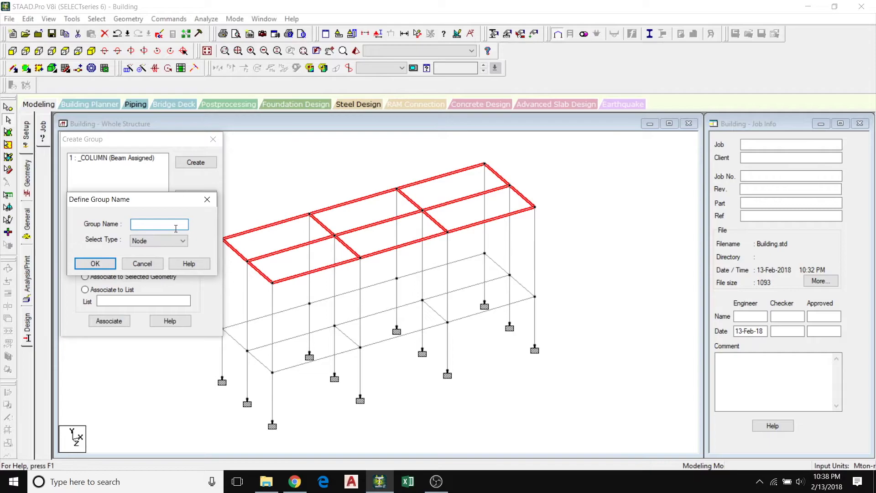
type("Roof")
left_click(159, 240)
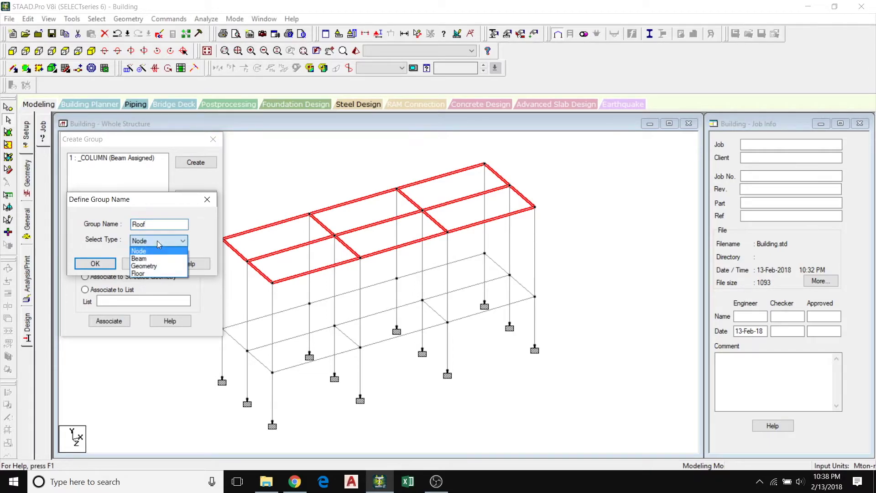
left_click(146, 265)
left_click(95, 263)
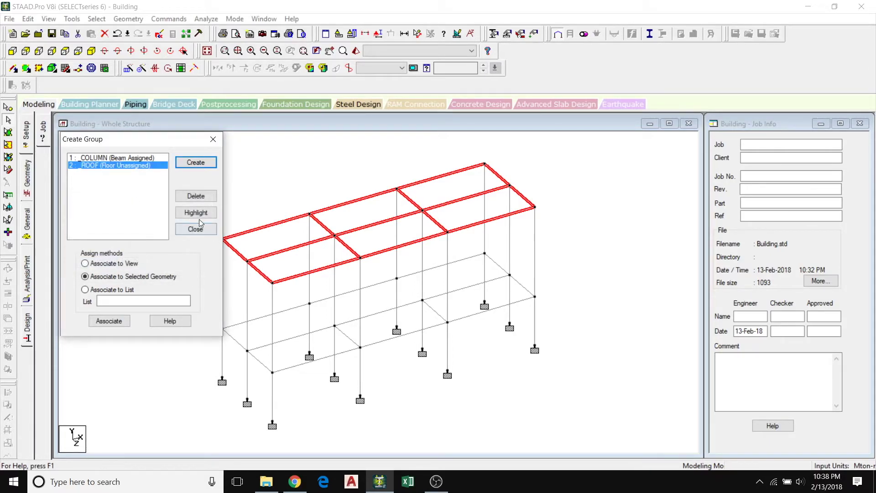
left_click(109, 320)
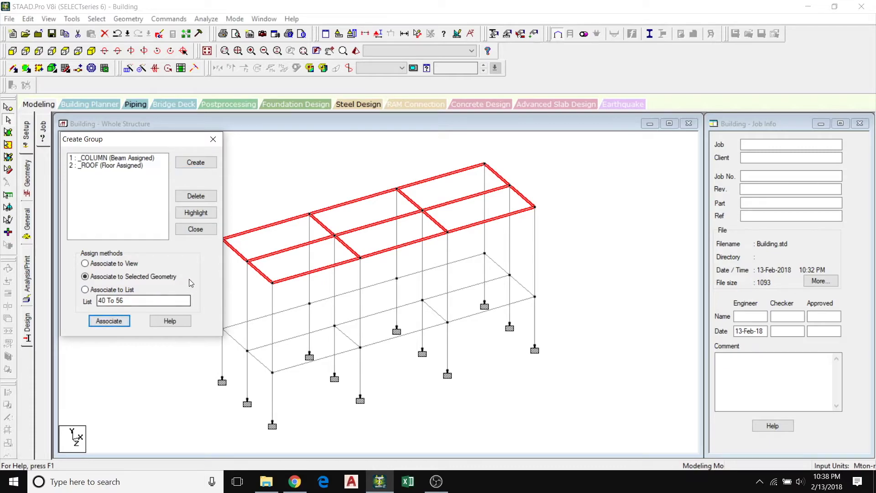
left_click(209, 230)
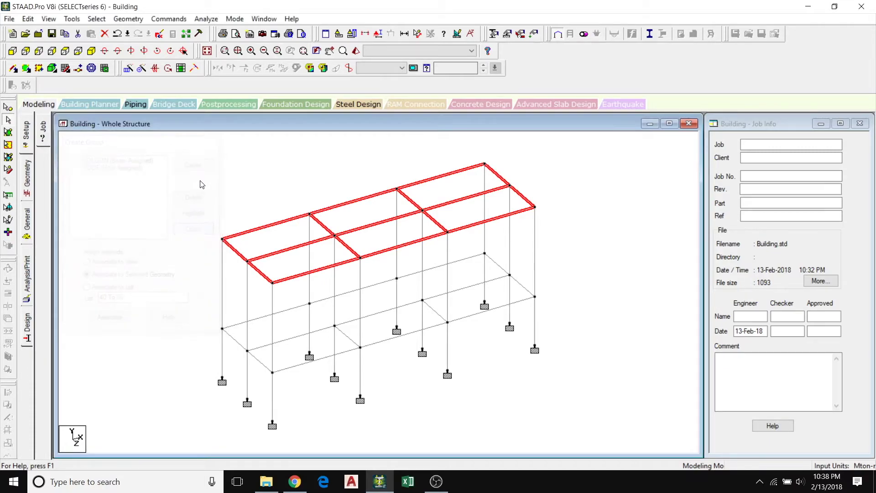
Window-select the plinth-level beams from a front elevation view.
left_click(13, 51)
mouse_move(122, 326)
left_mouse_down()
mouse_move(596, 365)
mouse_move(641, 360)
left_mouse_up()
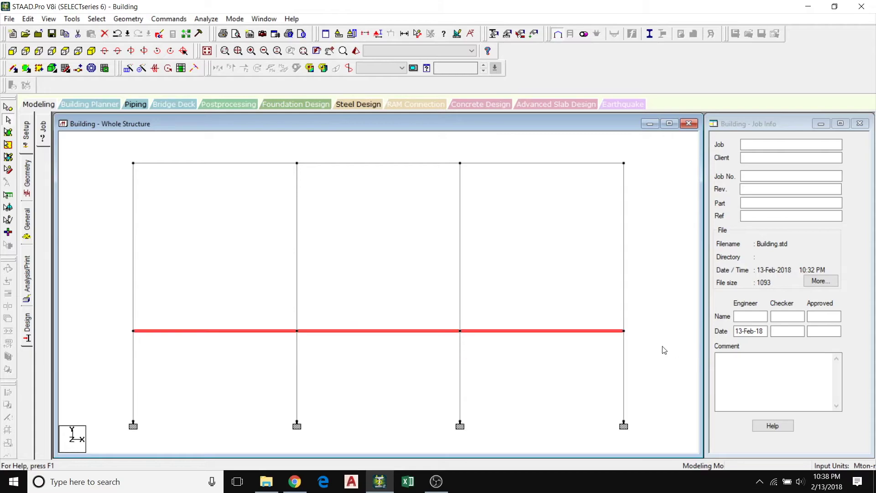
left_click(207, 51)
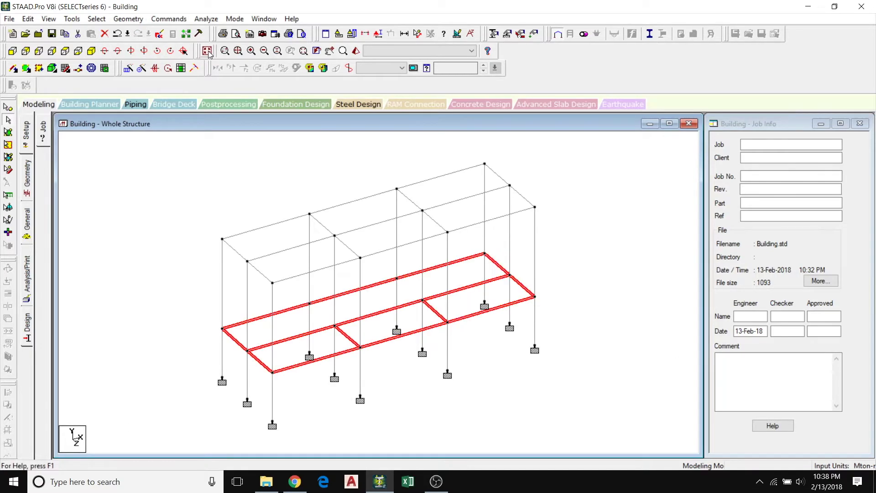
Create floor-type group PLINTHBEAM without spaces and associate beams 25 to 39 with it.
left_click(128, 19)
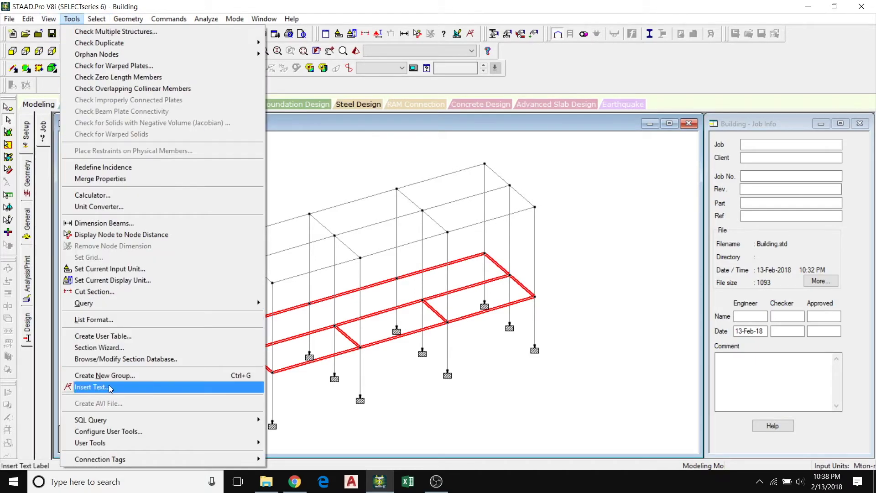
left_click(117, 381)
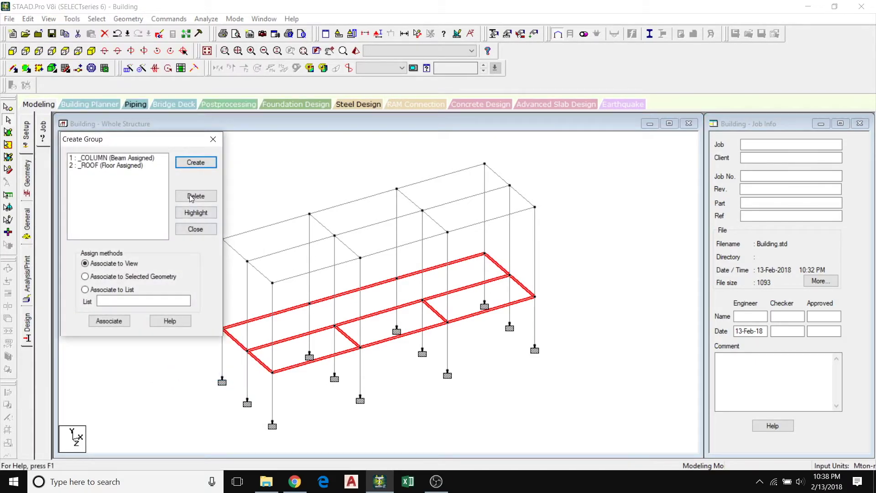
key("Return")
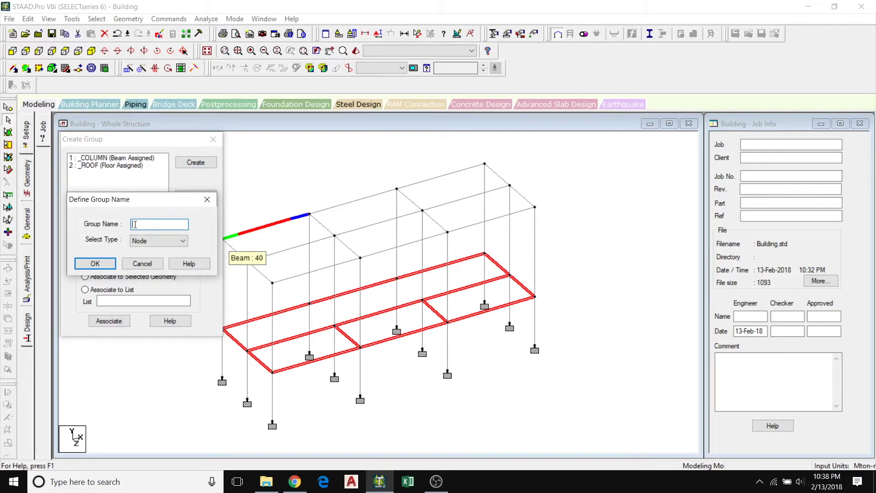
left_click(154, 239)
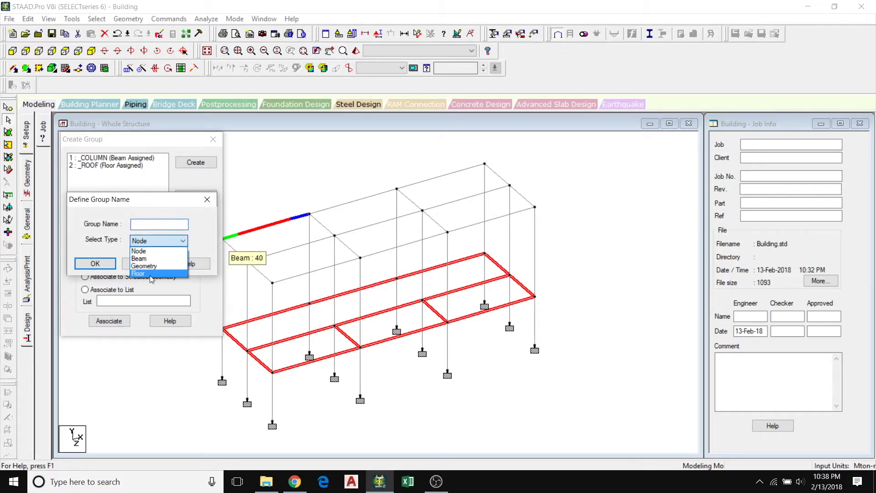
left_click(150, 270)
left_click(151, 224)
type("Plinth Beam")
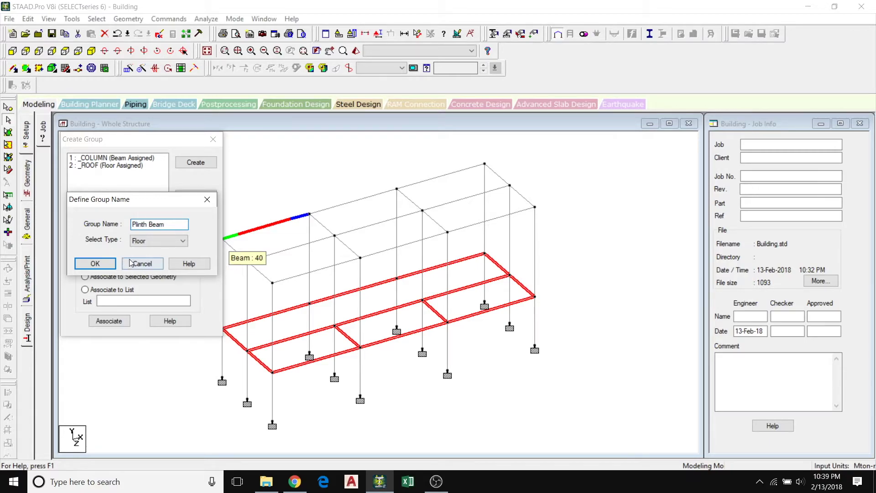
left_click(94, 263)
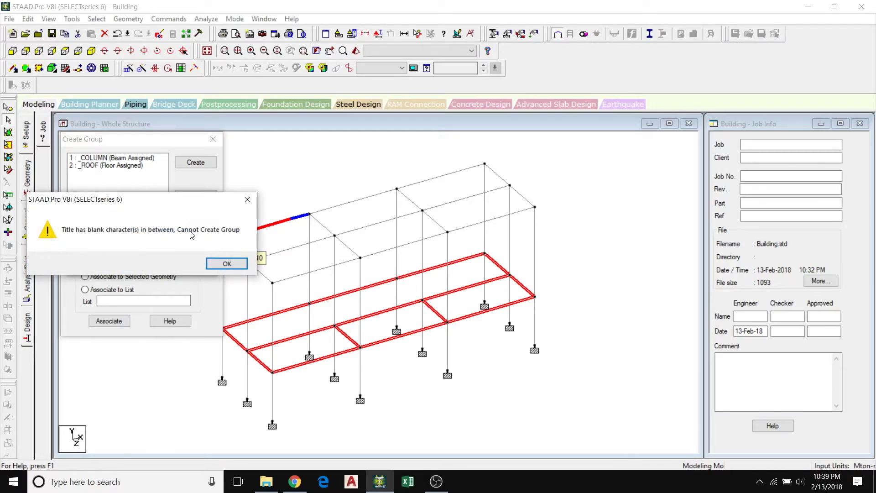
left_click(227, 263)
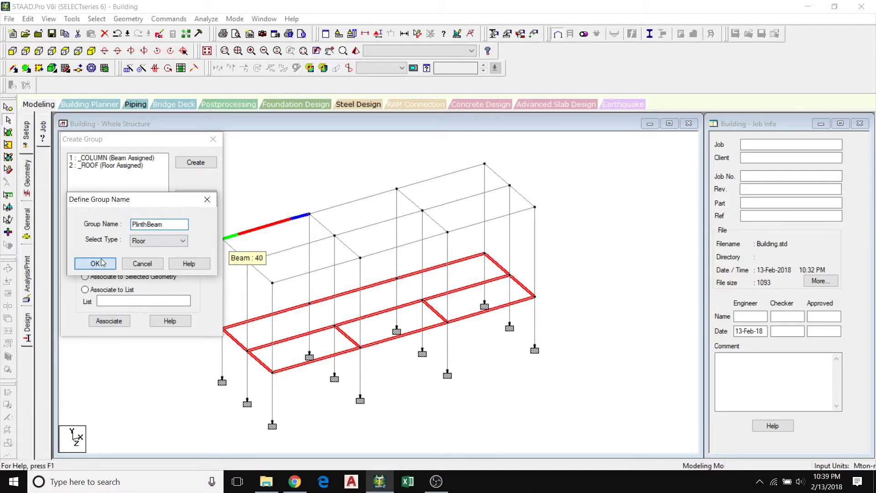
left_click(101, 258)
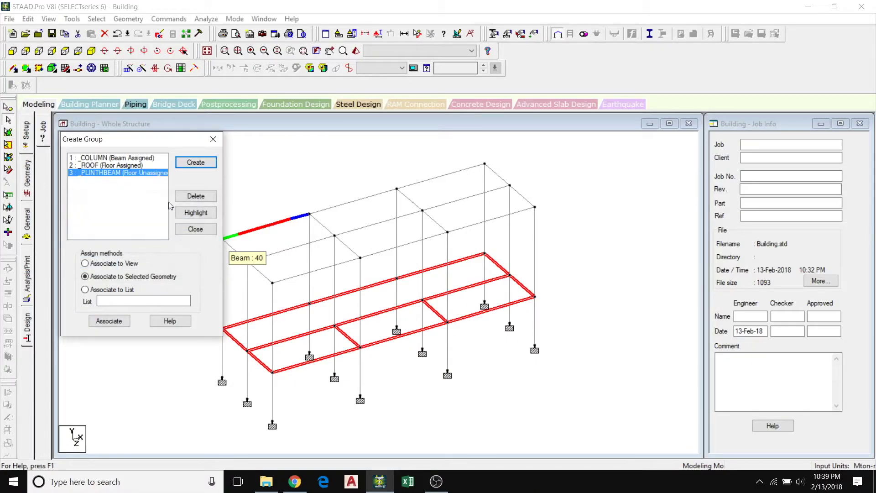
left_click(108, 321)
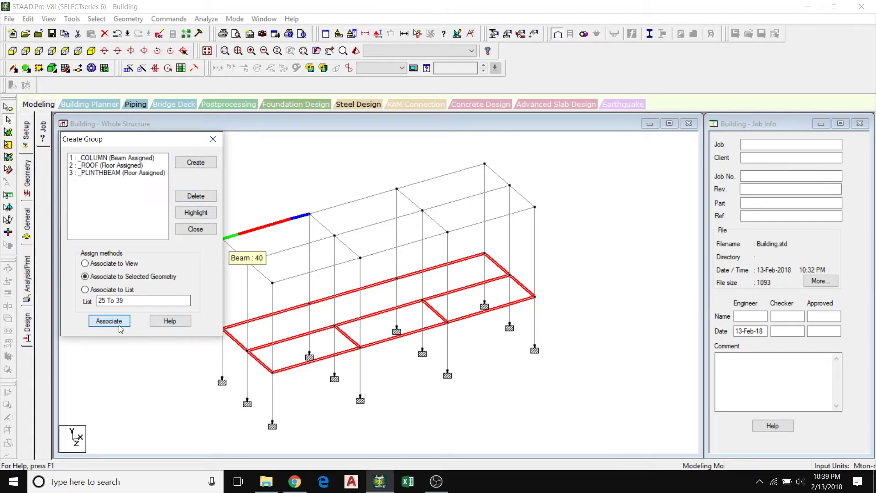
left_click(195, 228)
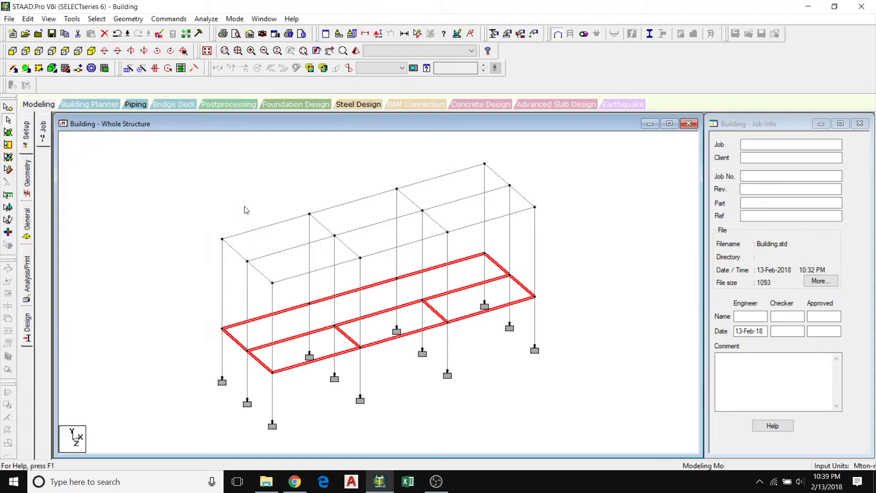
Select all members of the _COLUMN group by group name.
left_click(96, 18)
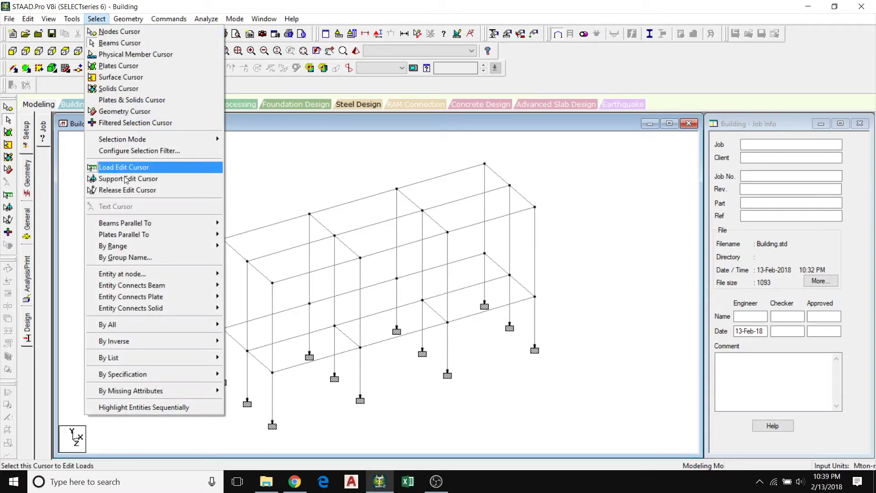
left_click(124, 258)
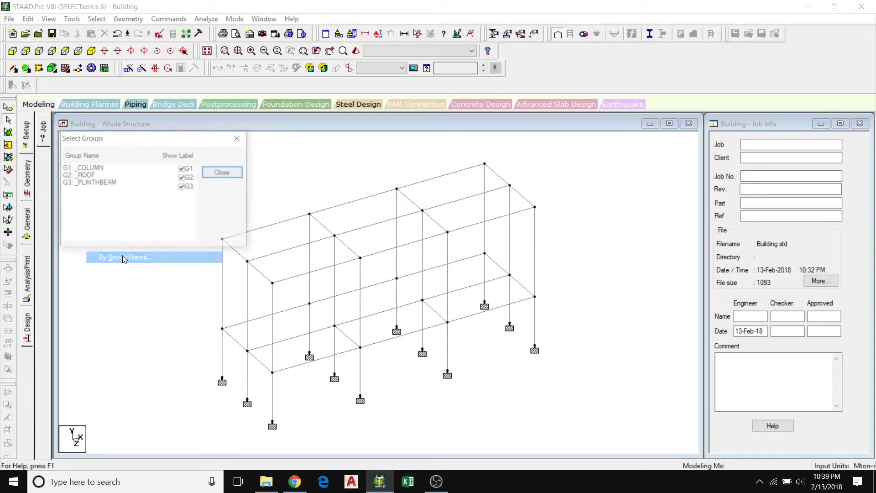
left_click(89, 169)
Assign a rectangular prismatic section, YD 0.3 and ZD 0.3, to the columns.
left_click(167, 19)
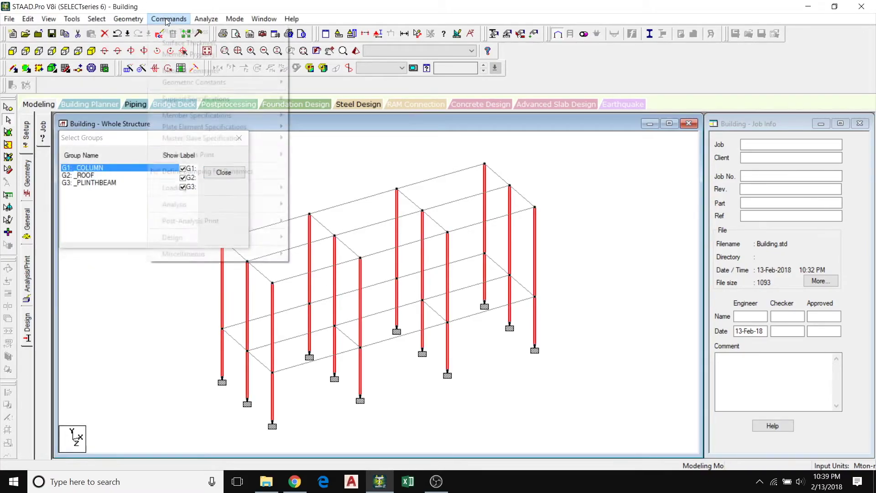
mouse_move(189, 54)
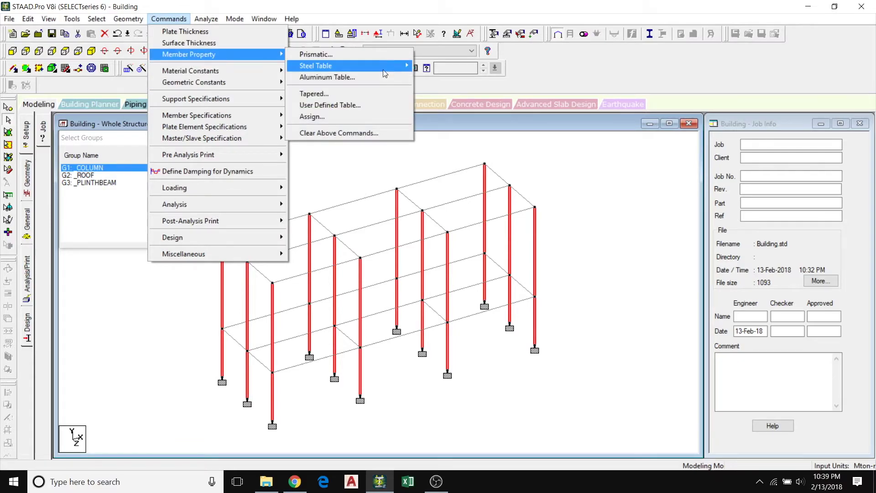
left_click(353, 60)
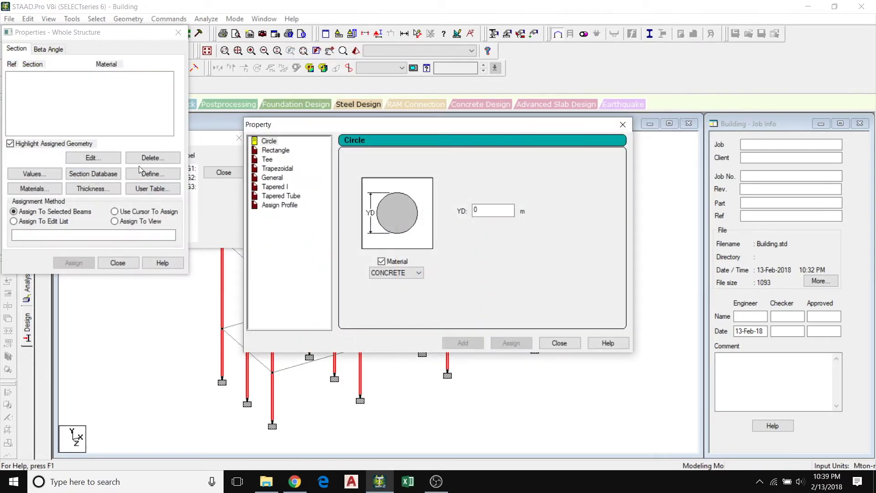
left_click(289, 151)
left_click(487, 204)
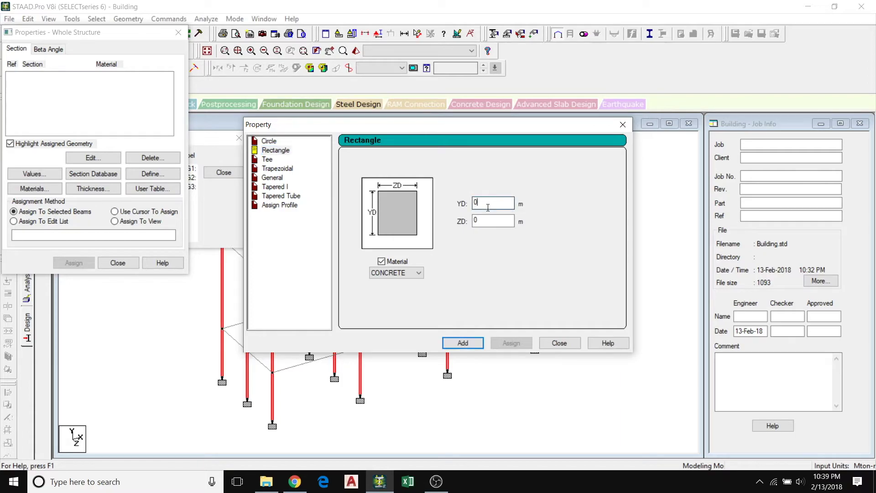
type(".3")
left_click(501, 225)
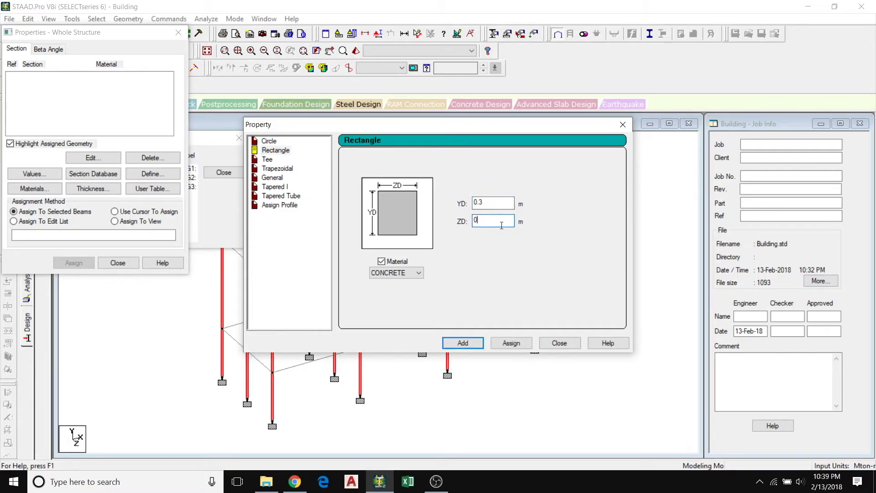
type(".3")
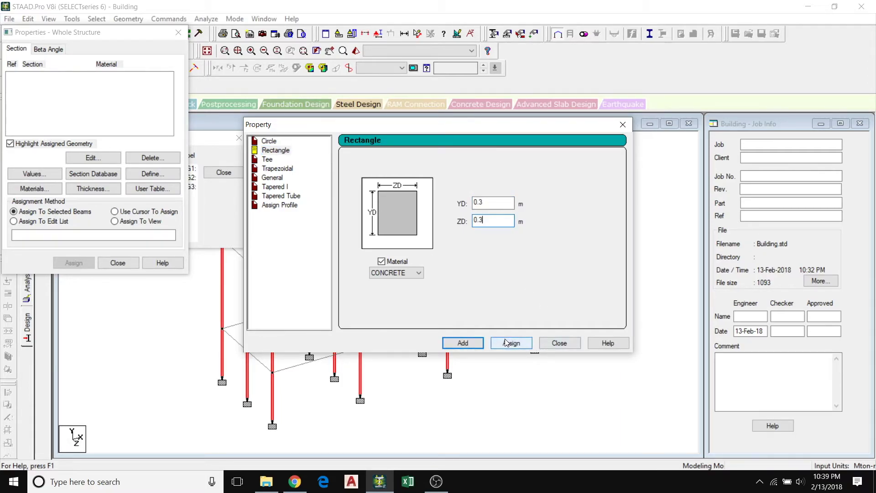
left_click(511, 342)
left_click(558, 343)
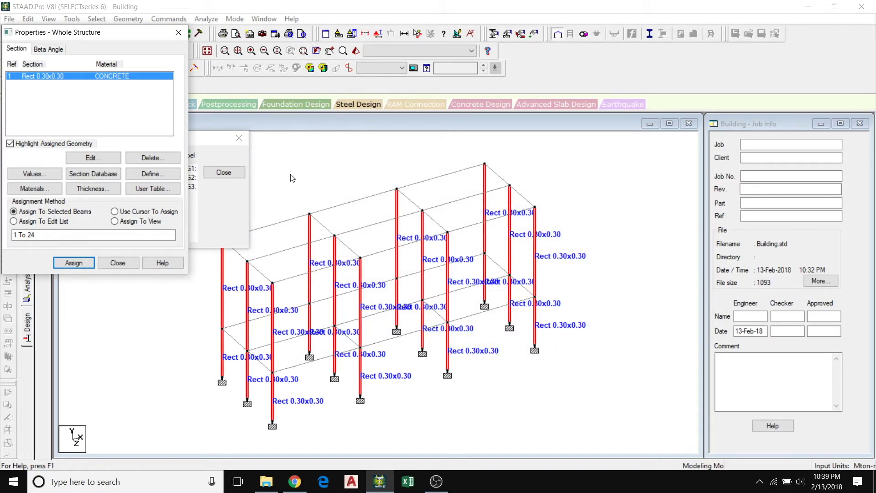
left_click(214, 163)
Select only the _ROOF group and assign it a rectangular section, YD 0.4 and ZD 0.25.
left_click(83, 176, "ctrl")
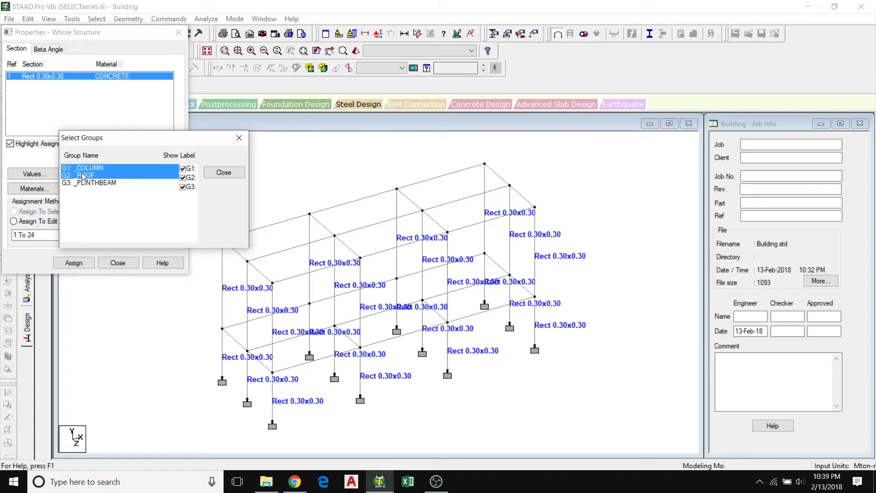
left_click(111, 169, "ctrl")
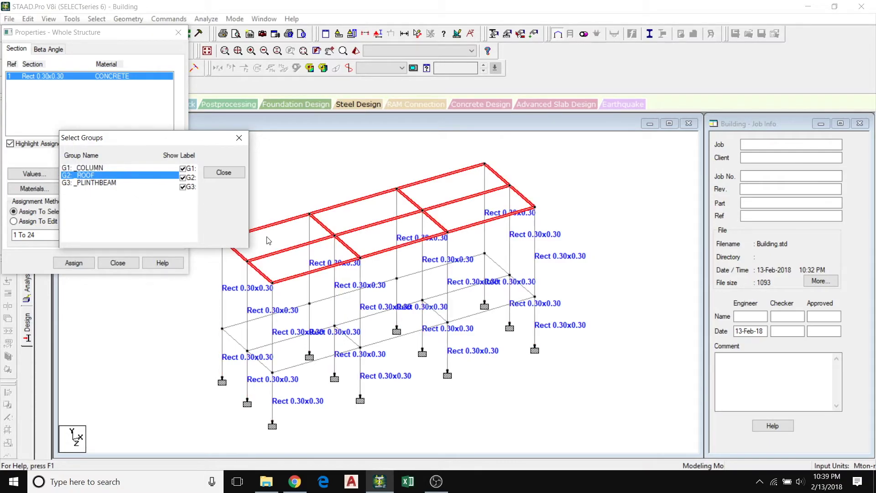
left_click(168, 18)
mouse_move(189, 54)
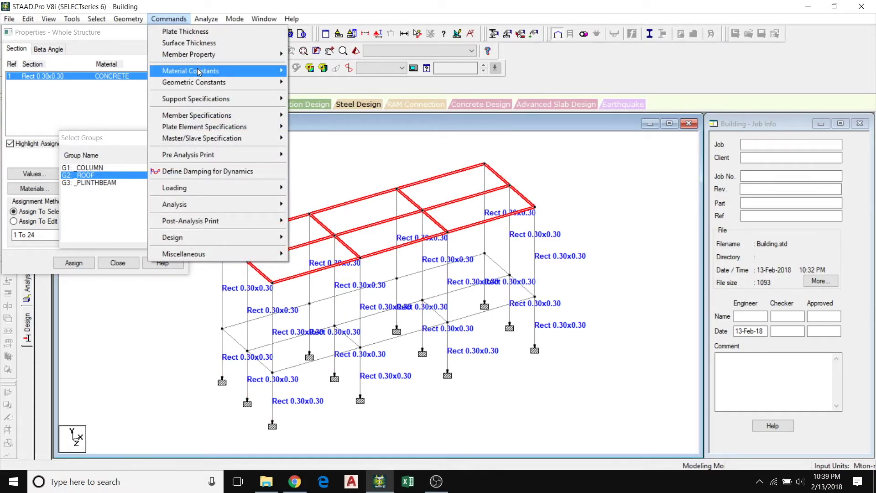
left_click(316, 54)
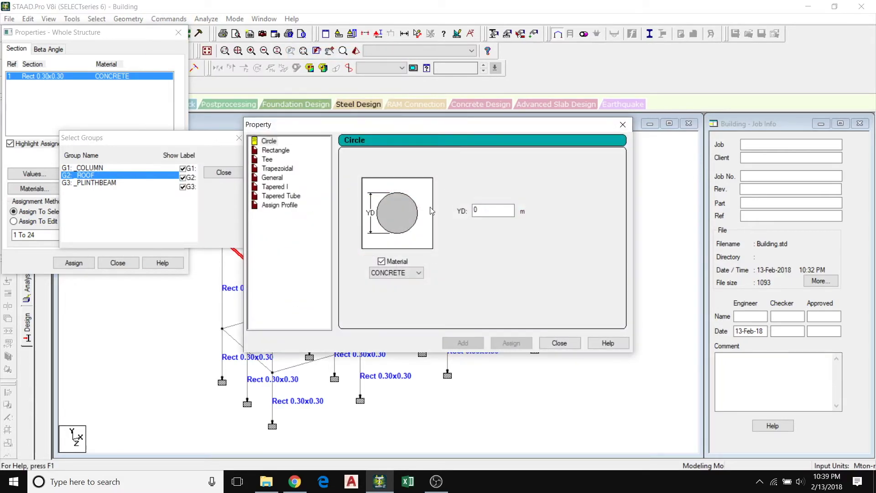
left_click(291, 151)
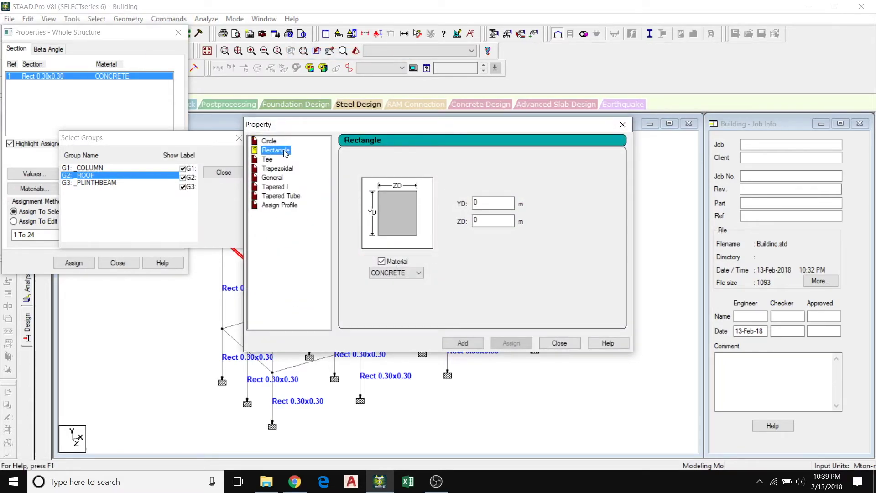
left_click(495, 202)
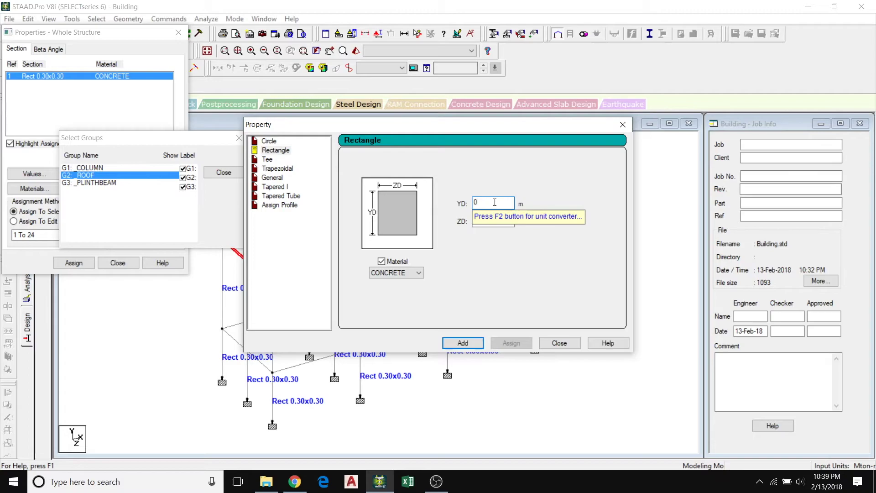
type(".")
type("4")
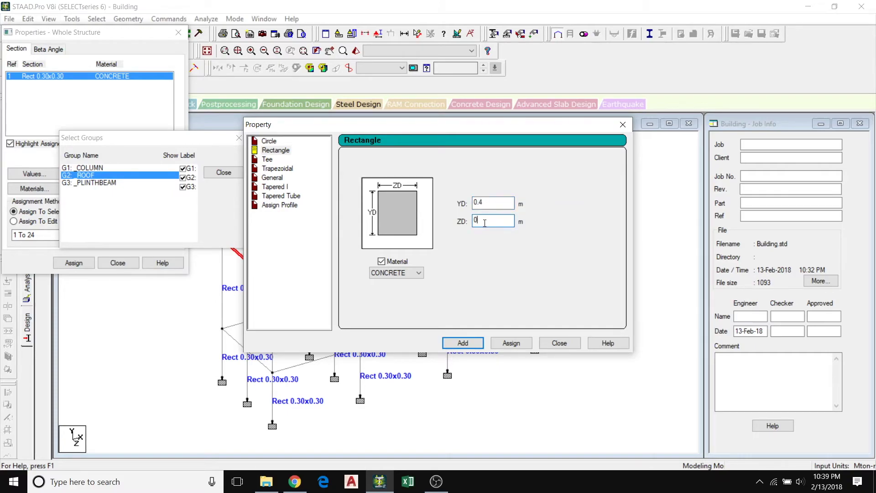
type("25")
left_click(515, 344)
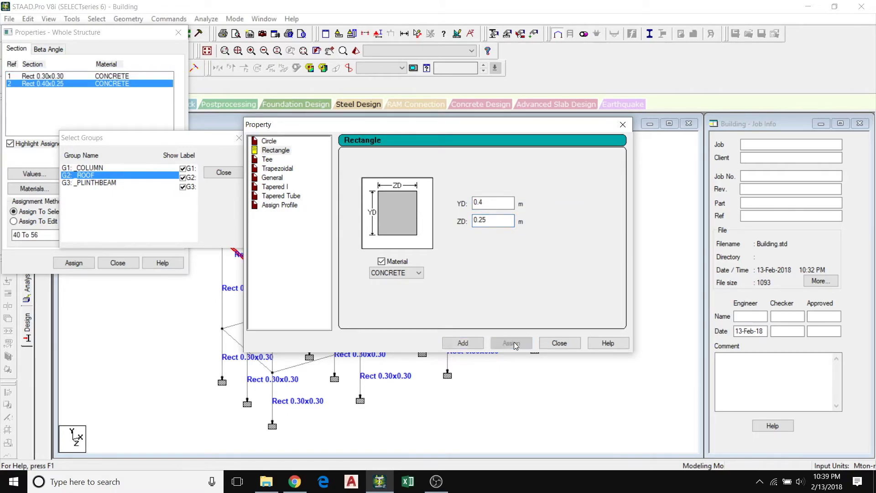
left_click(559, 342)
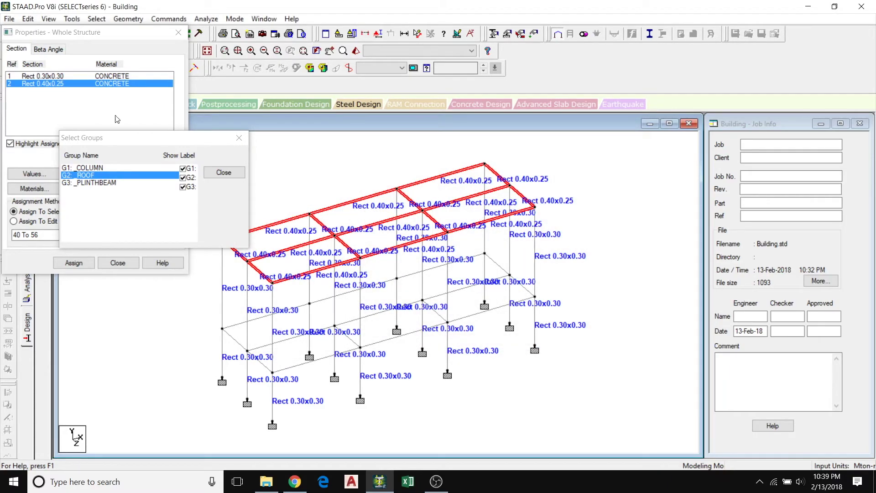
Select the _PLINTHBEAM group and pick the Rect 0.40x0.25 section in Properties.
left_click(113, 176)
left_click(110, 183)
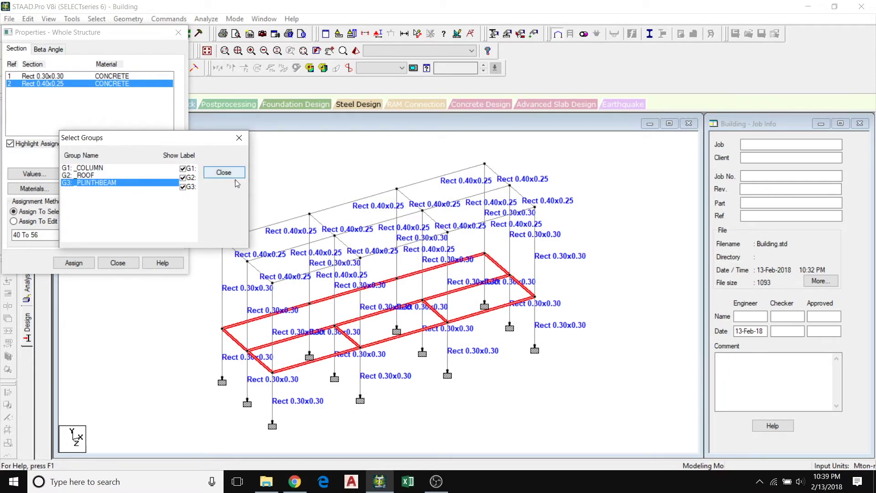
left_click(167, 19)
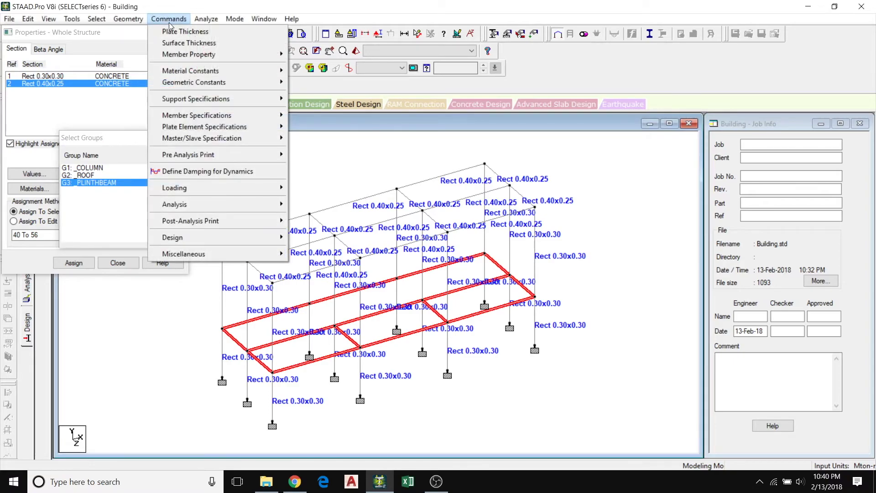
left_click(168, 21)
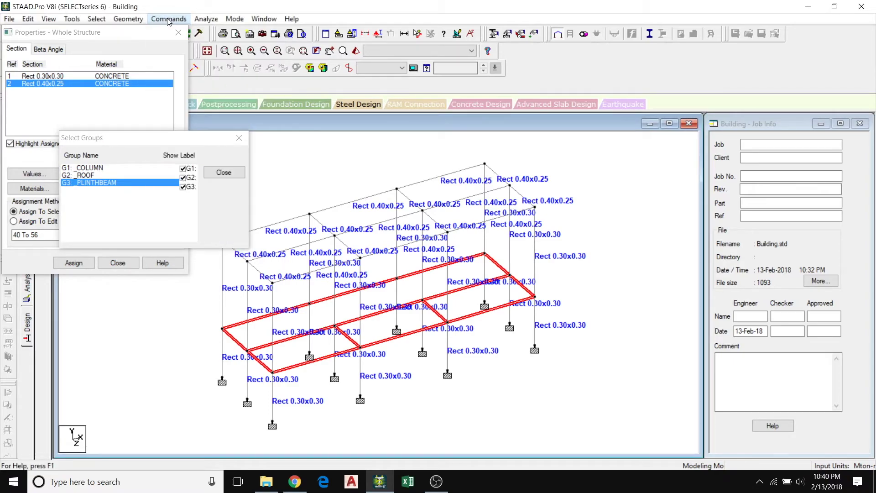
left_click(119, 33)
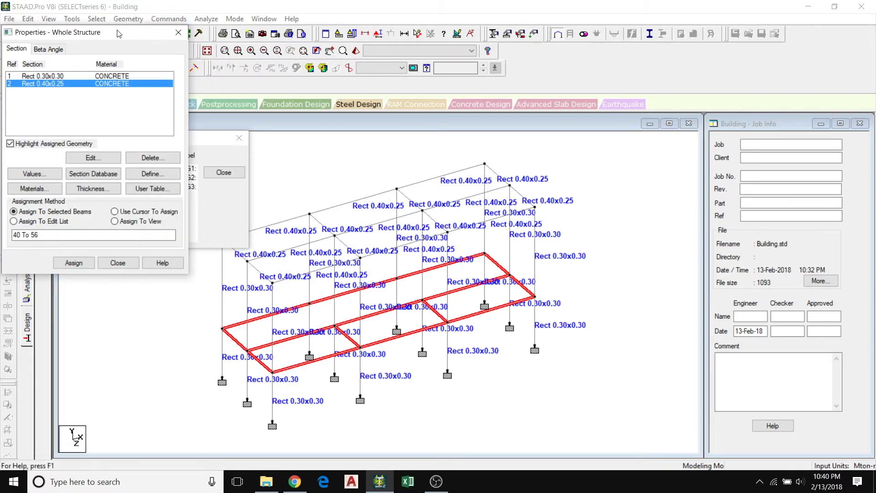
left_click(49, 87)
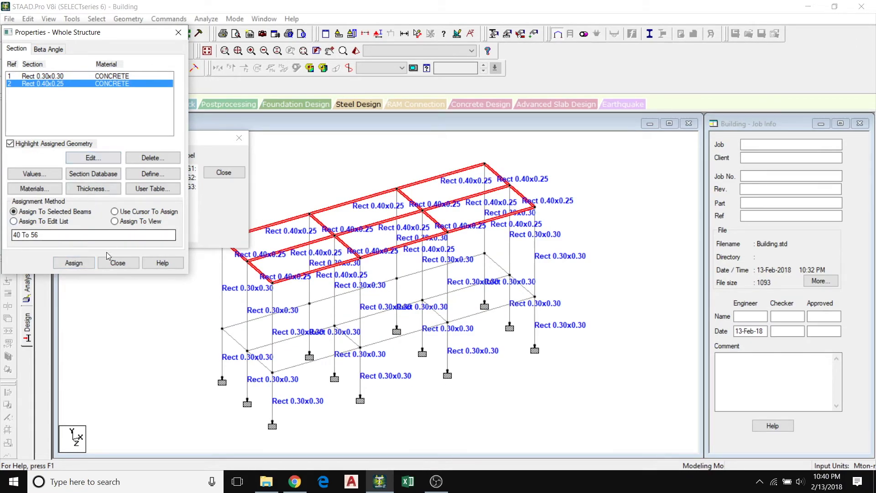
Assign Rect 0.40x0.25 to plinth beams 25 to 39, confirming, and close both windows.
left_click(194, 189)
left_click(80, 184)
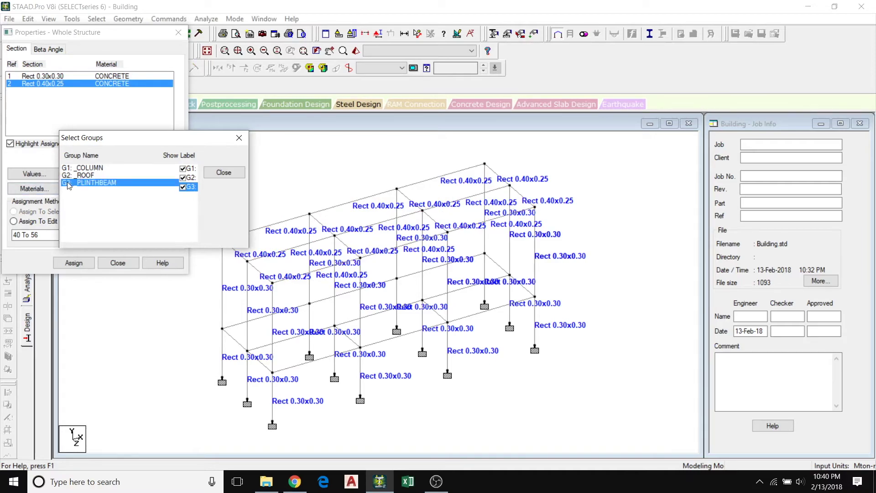
left_click(74, 263)
left_click(145, 179)
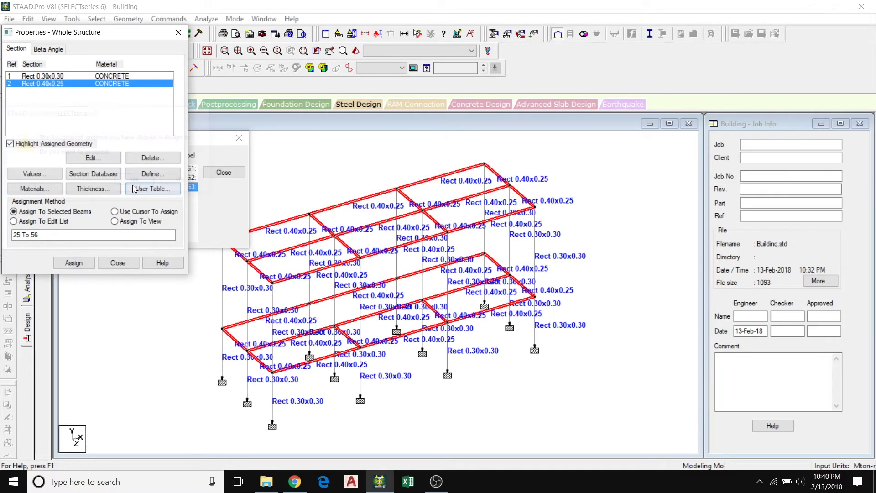
left_click(210, 146)
left_click(179, 32)
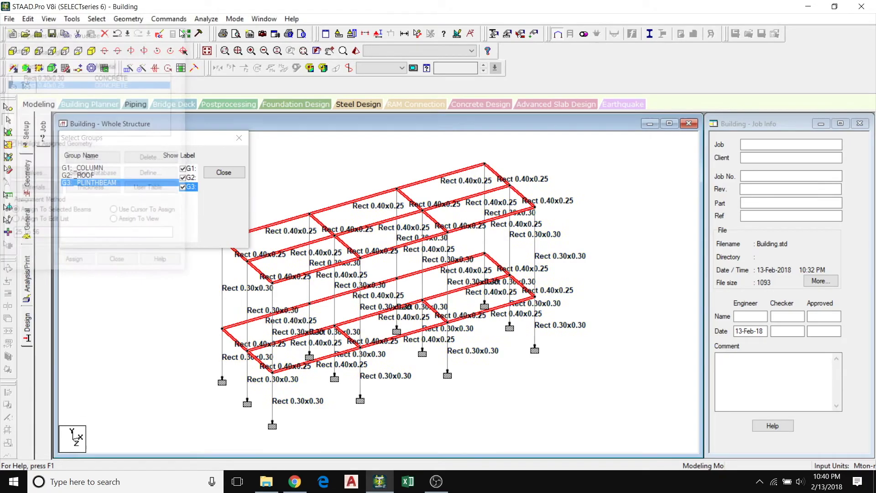
left_click(241, 136)
Turn off the section property labels in the Structure Diagrams settings.
left_click(222, 198)
right_click(222, 198)
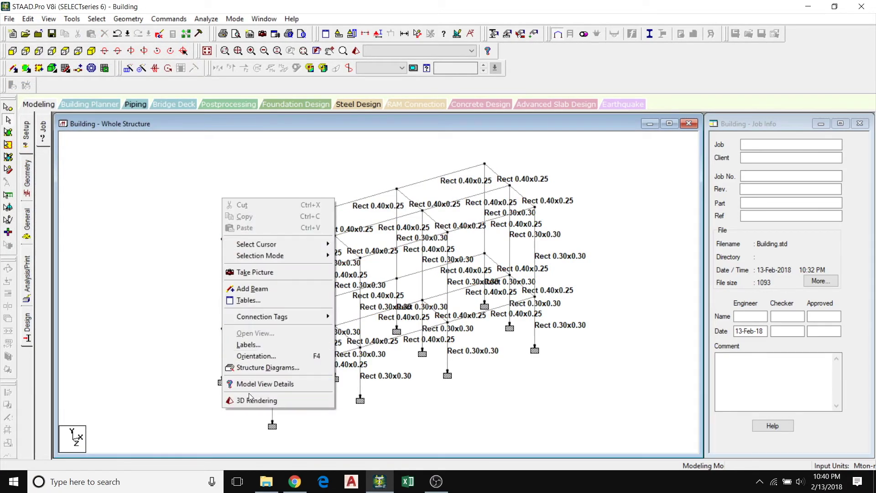
left_click(255, 367)
left_click(523, 91)
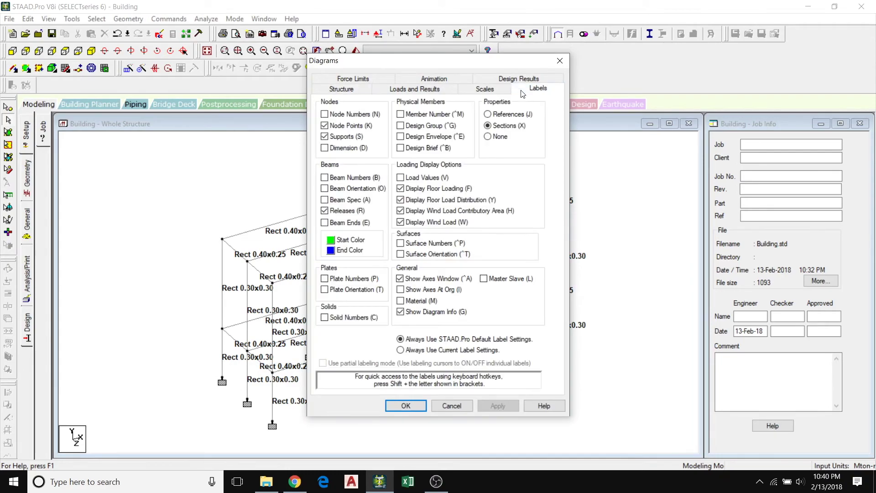
left_click(500, 137)
left_click(498, 406)
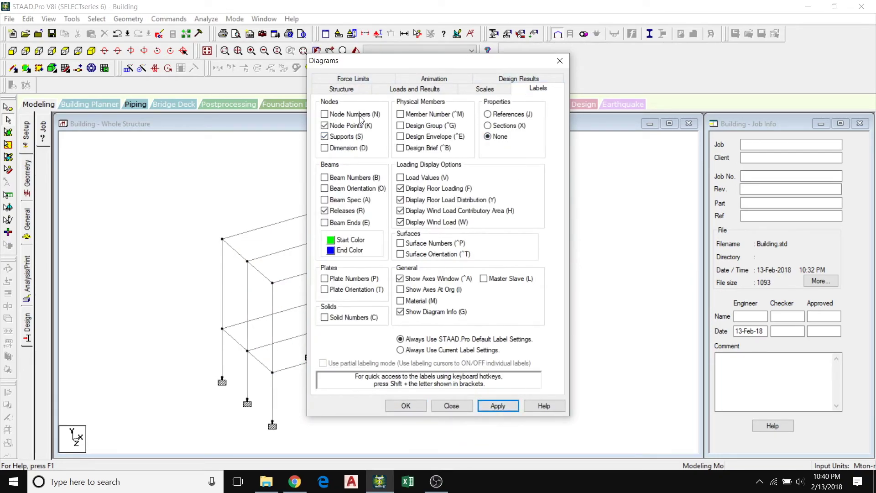
Display all members as full 3D sections and close the diagram settings.
left_click(341, 88)
left_click_drag(385, 63, 659, 56)
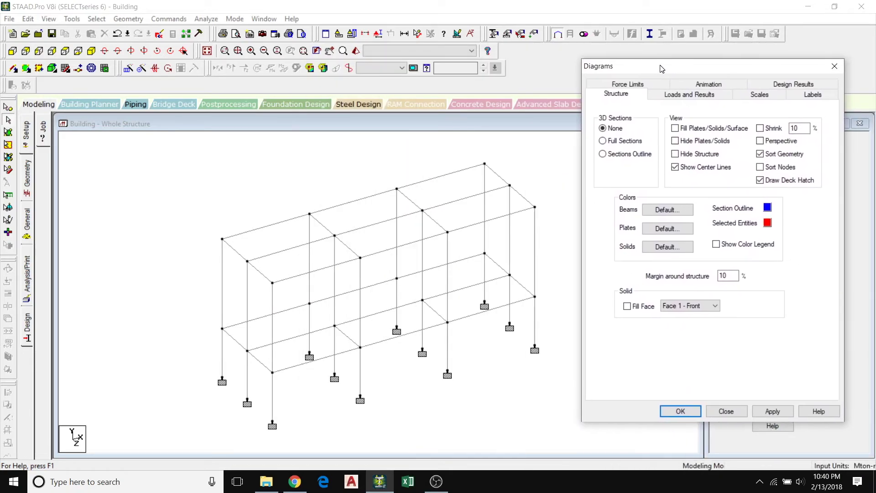
left_click(769, 399)
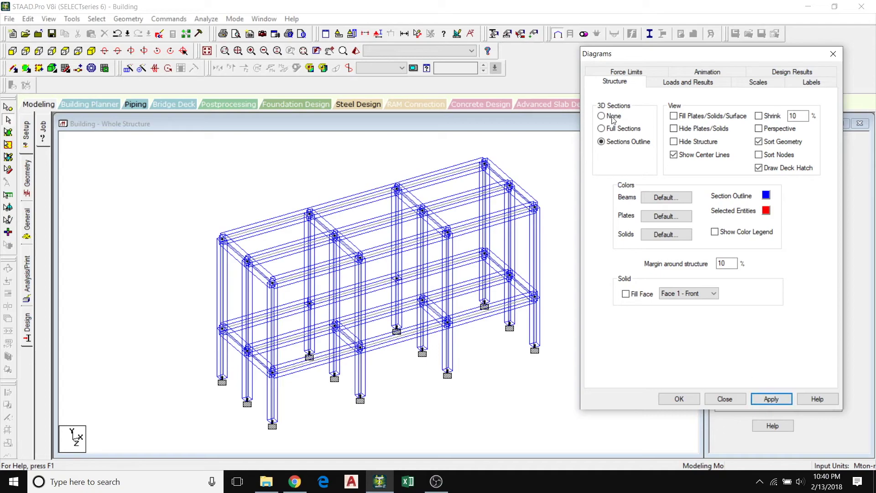
left_click(619, 129)
left_click(776, 399)
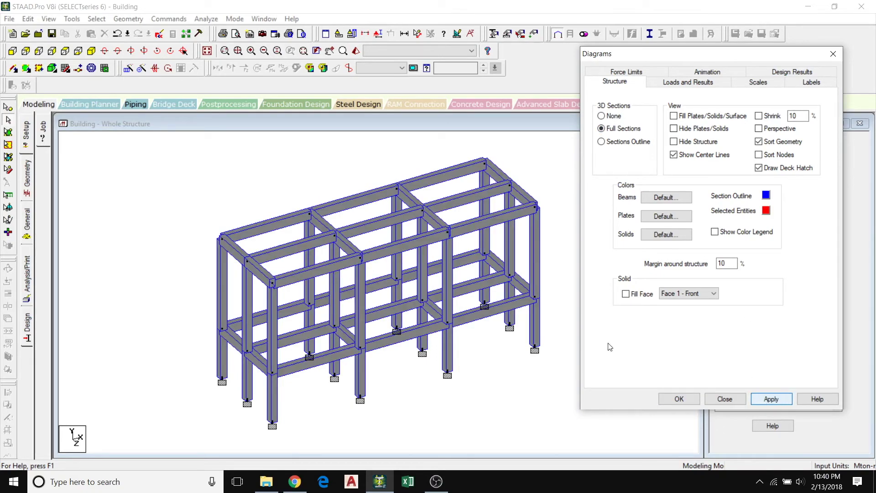
left_click(270, 195)
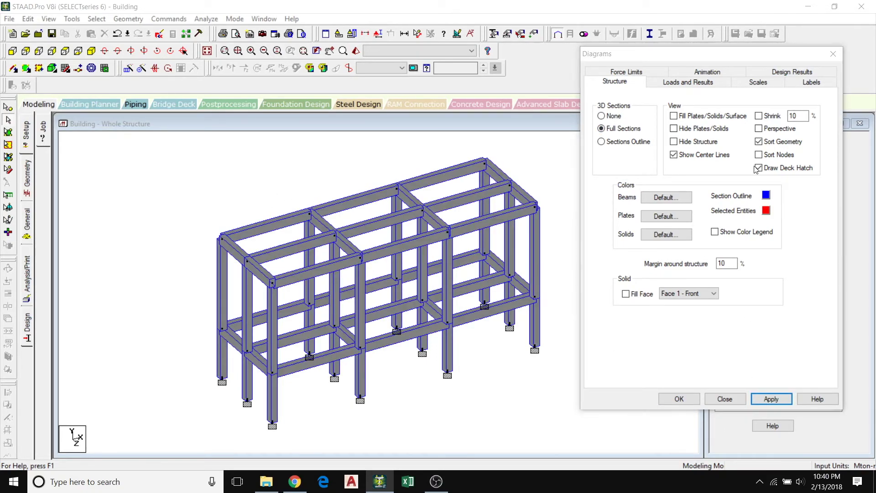
left_click(678, 398)
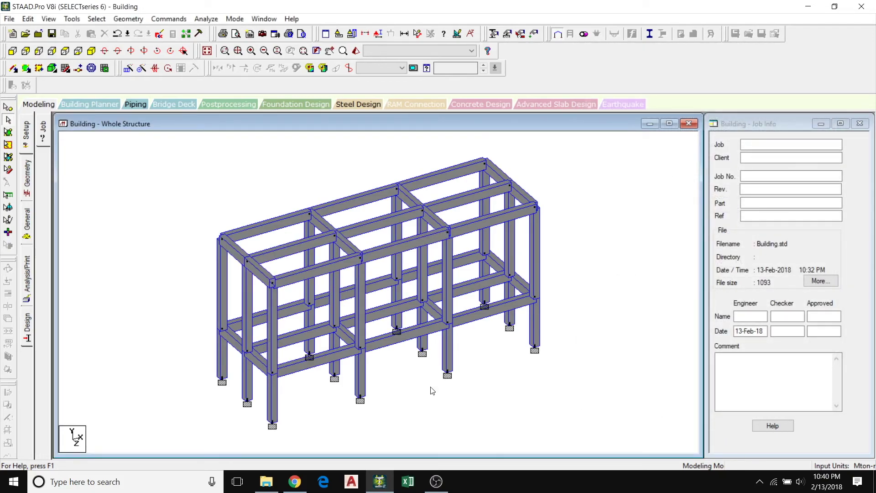
Pan and spin the solid-section frame about its vertical axis to view another side.
middle_click_drag(430, 380, 439, 377)
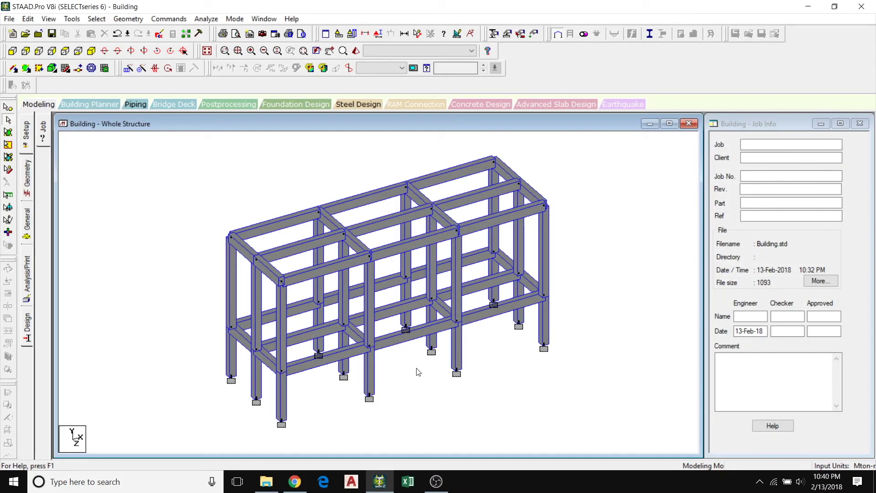
left_click(181, 51)
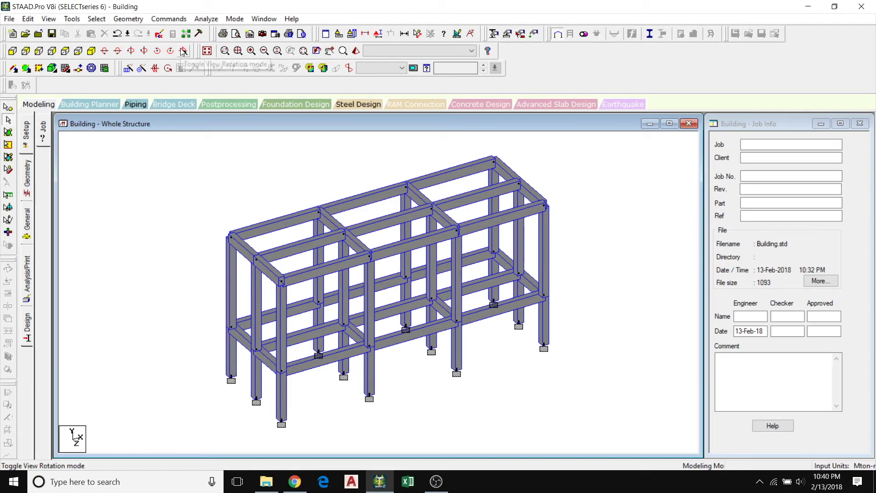
left_click(546, 199)
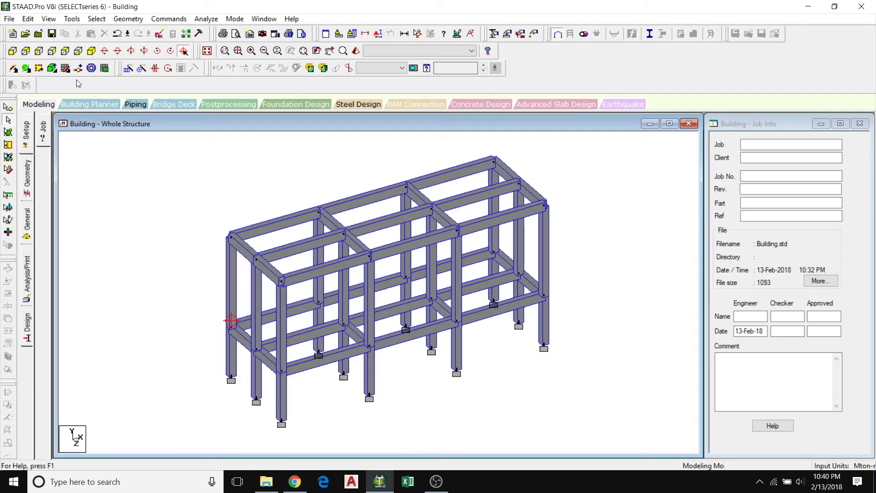
left_click(332, 50)
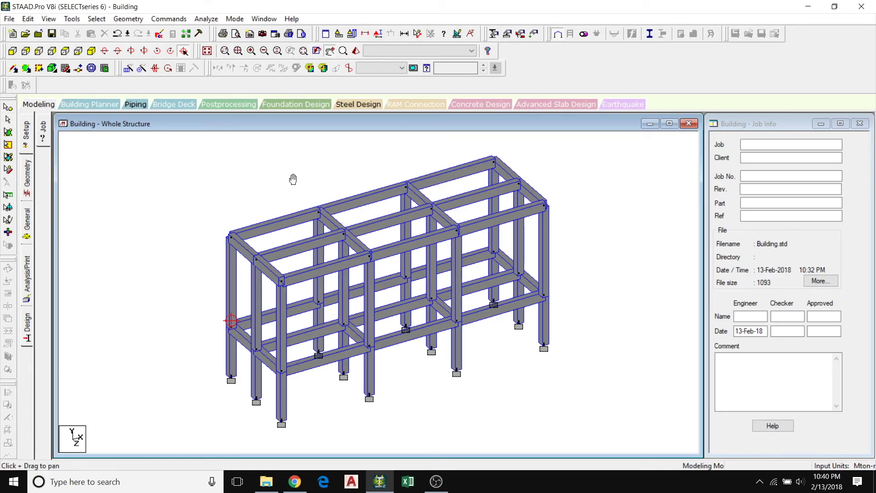
left_click_drag(294, 177, 302, 197)
key("Right")
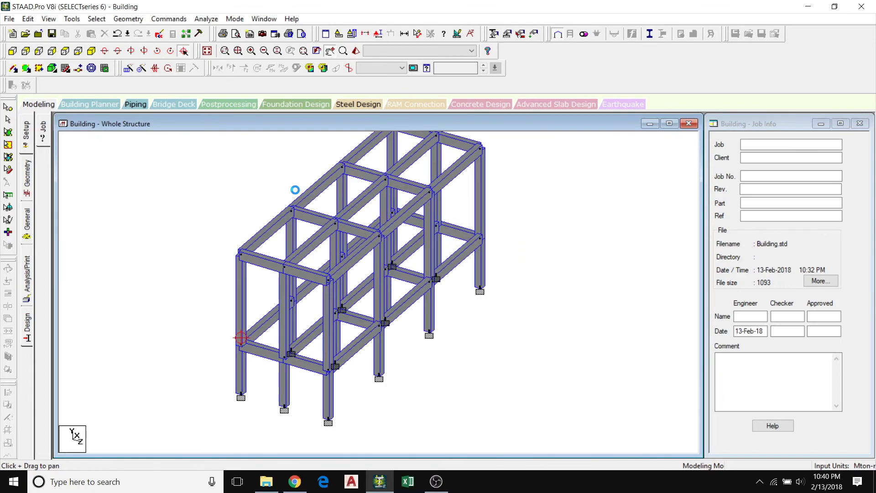
key("Right")
key("Right")
key("Right")
key("Right")
key("Right")
key("Right")
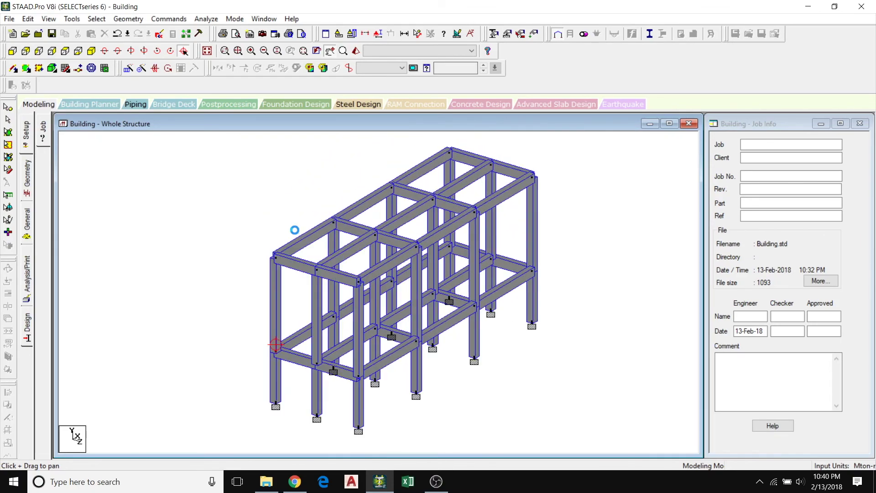
key("Right")
right_click(295, 230)
left_click(359, 433)
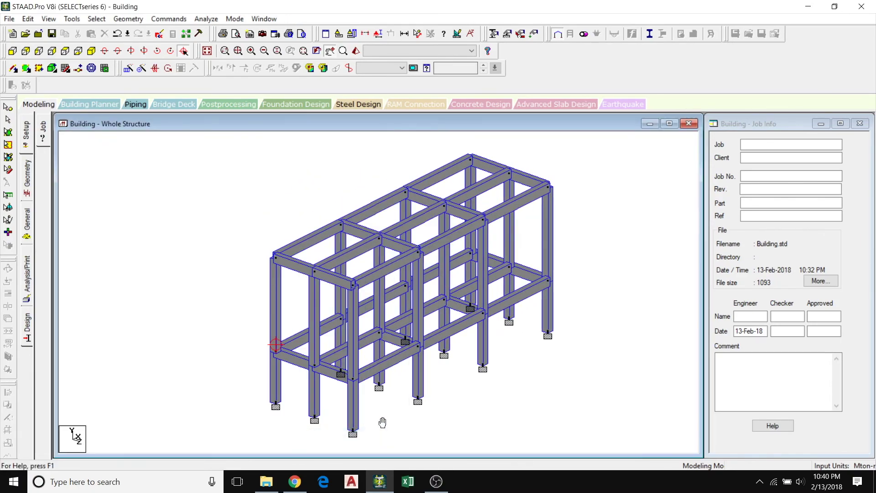
Zoom in and orbit the blue rendered frame to a lower side view, then shrink the window.
mouse_move(437, 337)
left_mouse_down()
mouse_move(487, 230)
mouse_move(398, 268)
left_mouse_up()
scroll(368, 239, "up", 2)
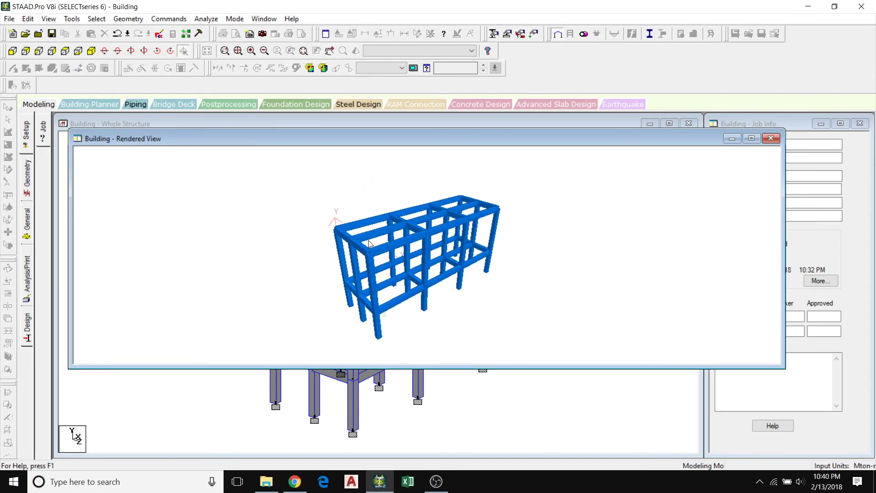
scroll(368, 240, "up", 2)
scroll(368, 240, "up", 2)
scroll(369, 239, "up", 3)
mouse_move(368, 240)
left_mouse_down()
mouse_move(354, 222)
mouse_move(586, 276)
mouse_move(488, 265)
mouse_move(307, 293)
mouse_move(342, 201)
mouse_move(417, 235)
mouse_move(504, 244)
mouse_move(338, 229)
mouse_move(466, 297)
mouse_move(651, 248)
mouse_move(464, 264)
mouse_move(569, 299)
left_mouse_up()
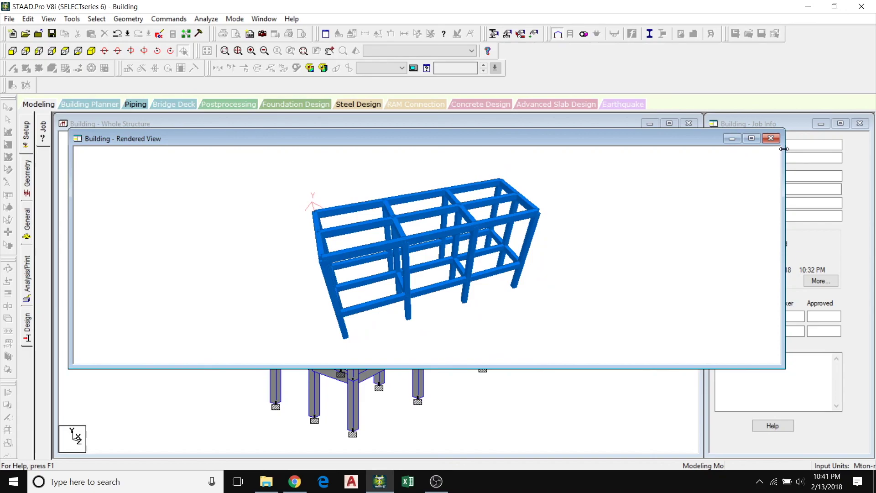
left_click_drag(783, 149, 693, 149)
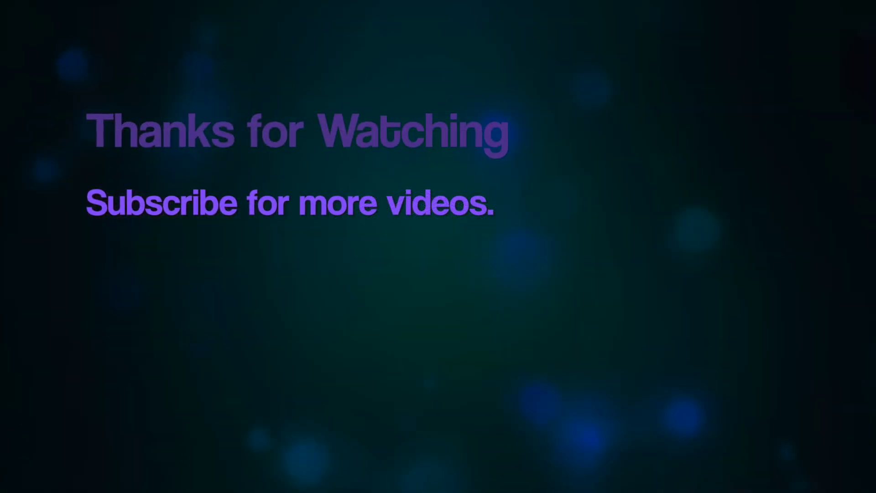